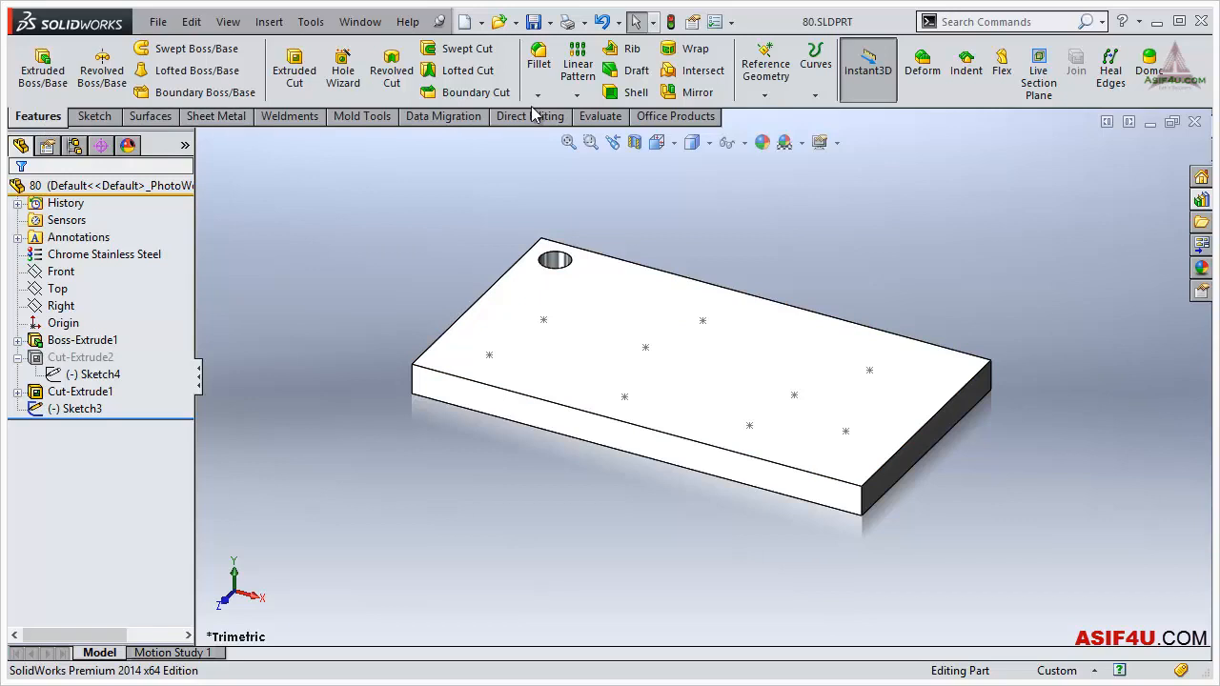
click(578, 97)
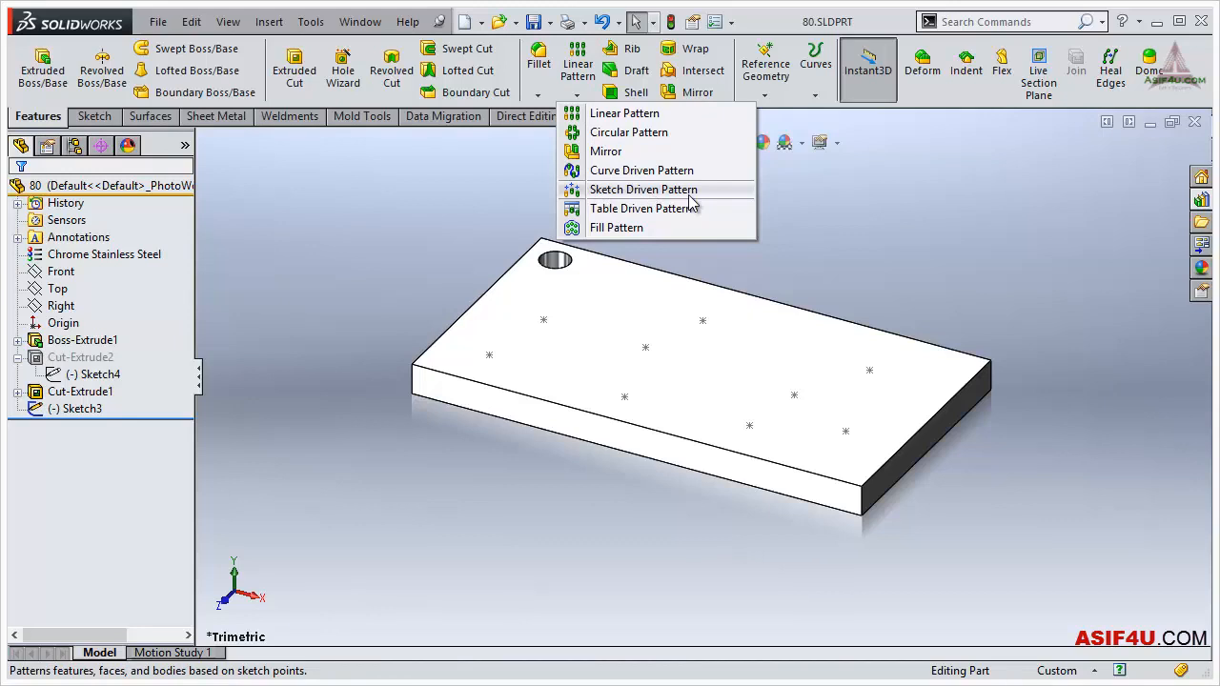
click(643, 190)
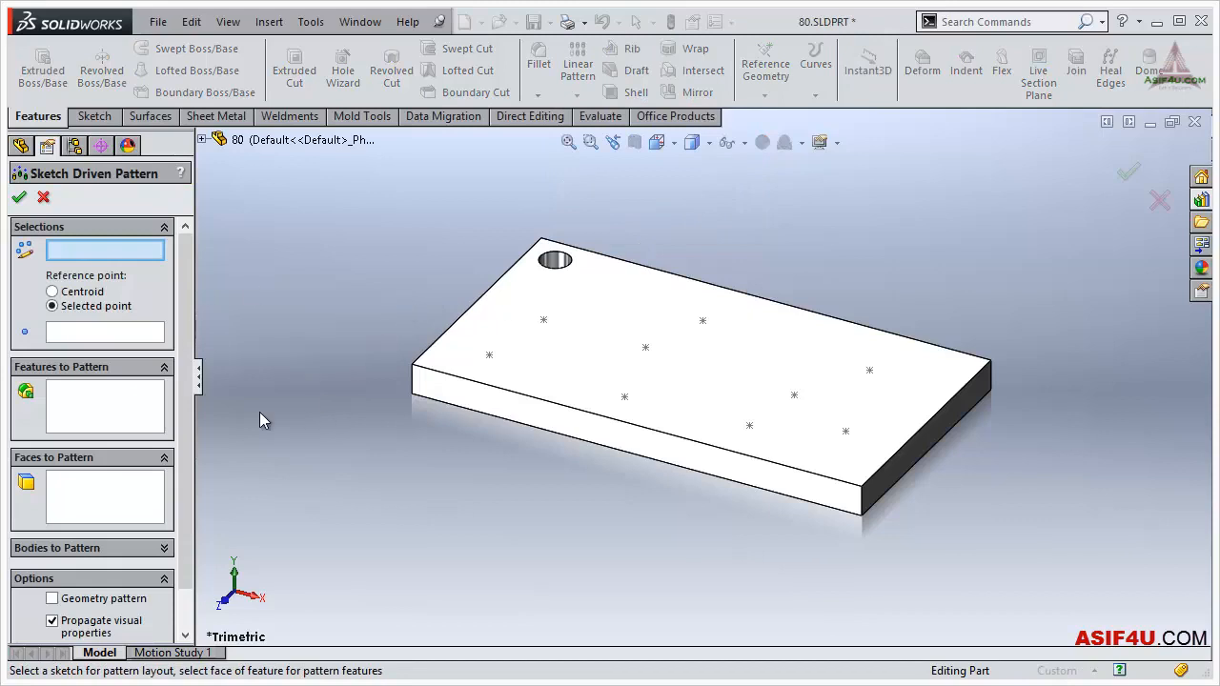
scroll(531, 286, down, 5)
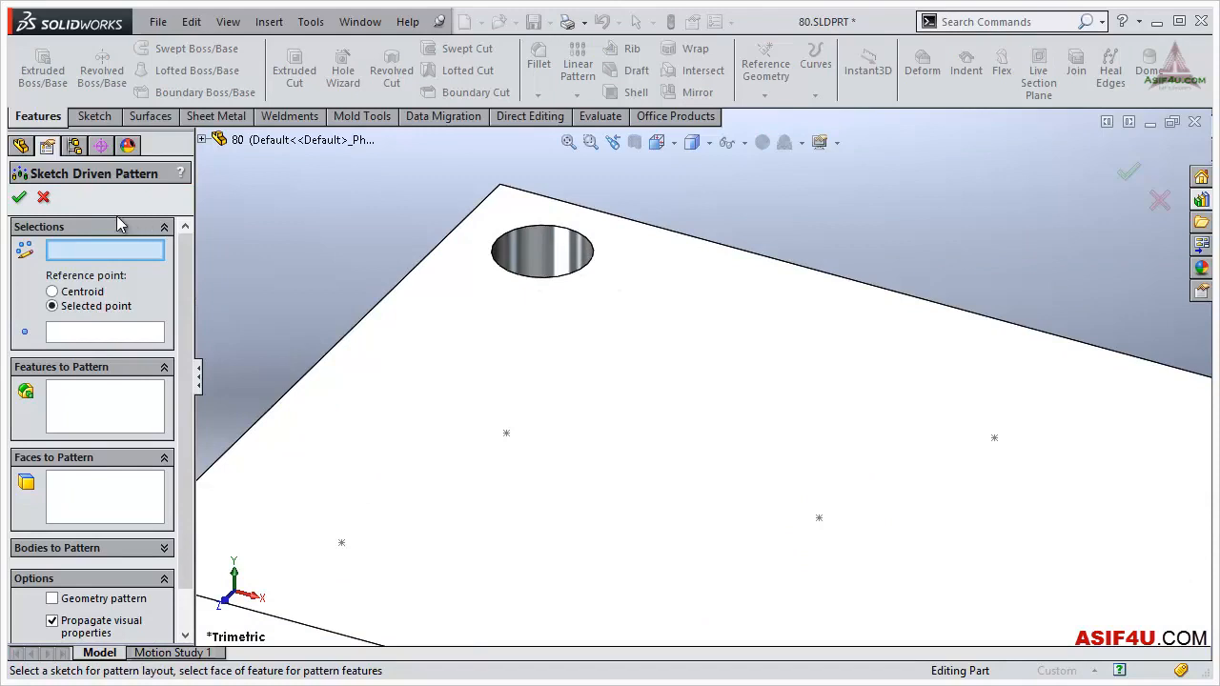
click(43, 198)
scroll(560, 320, up, 5)
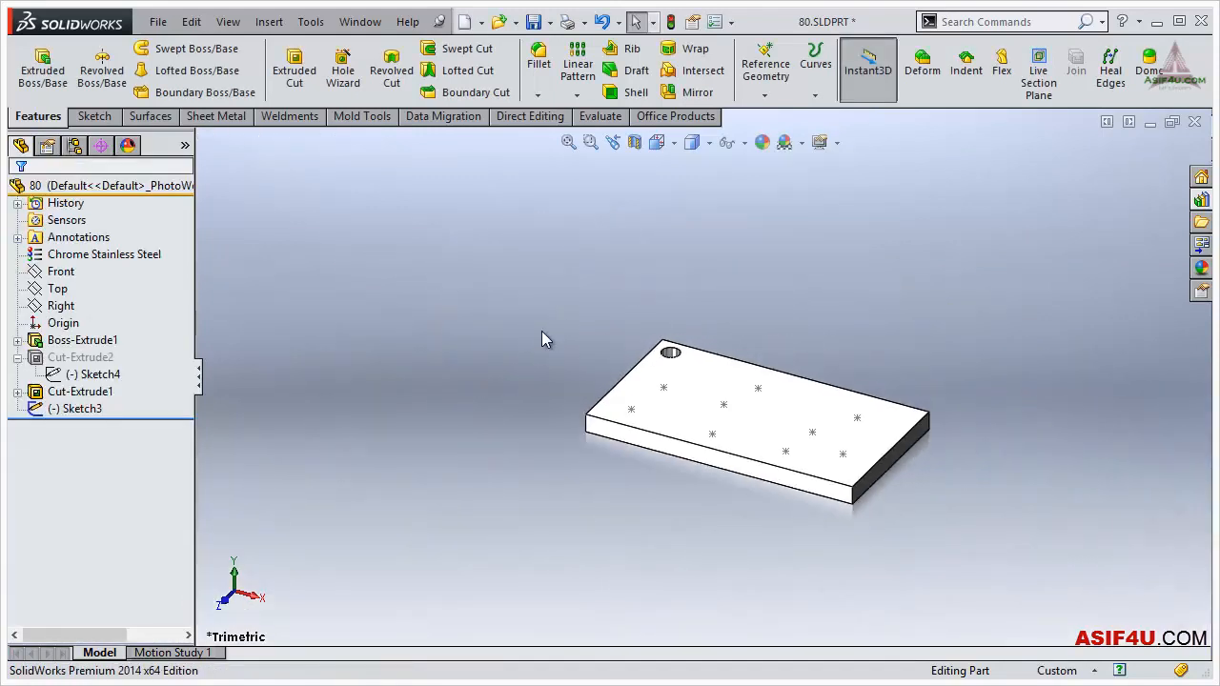
Step: Open Sketch3 for editing to examine its points on the plate's upper face, and exit the sketch without changes
click(67, 409)
click(84, 354)
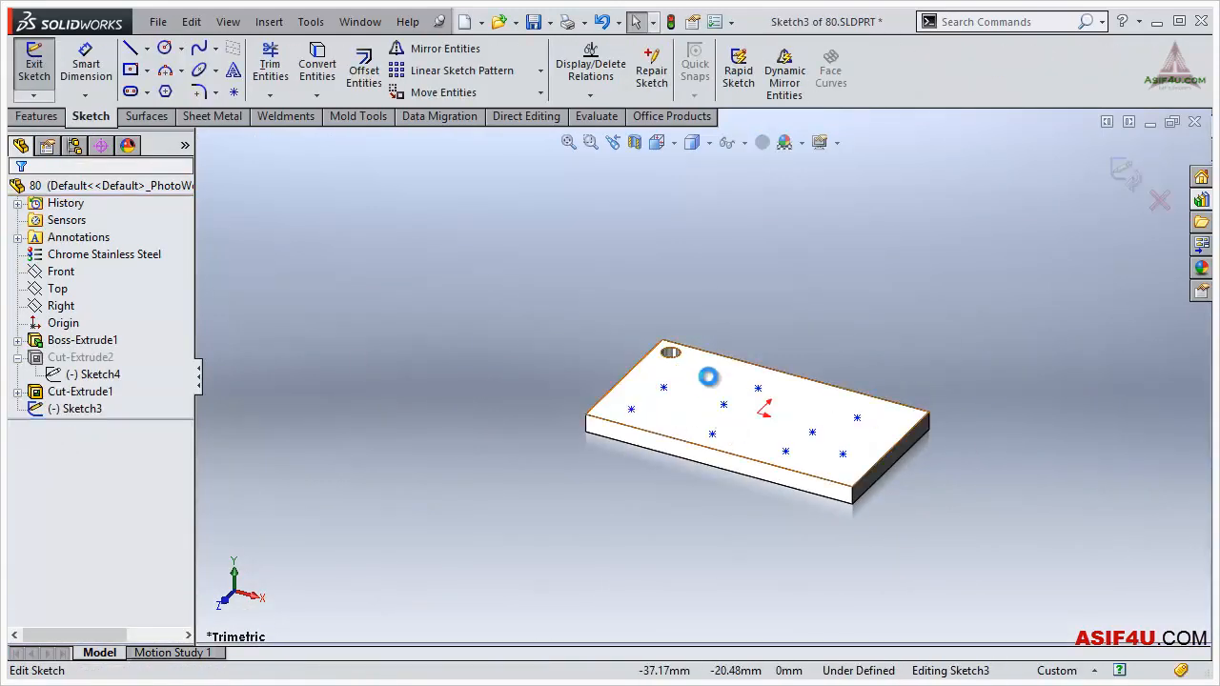
scroll(710, 381, down, 5)
key(ctrl+5)
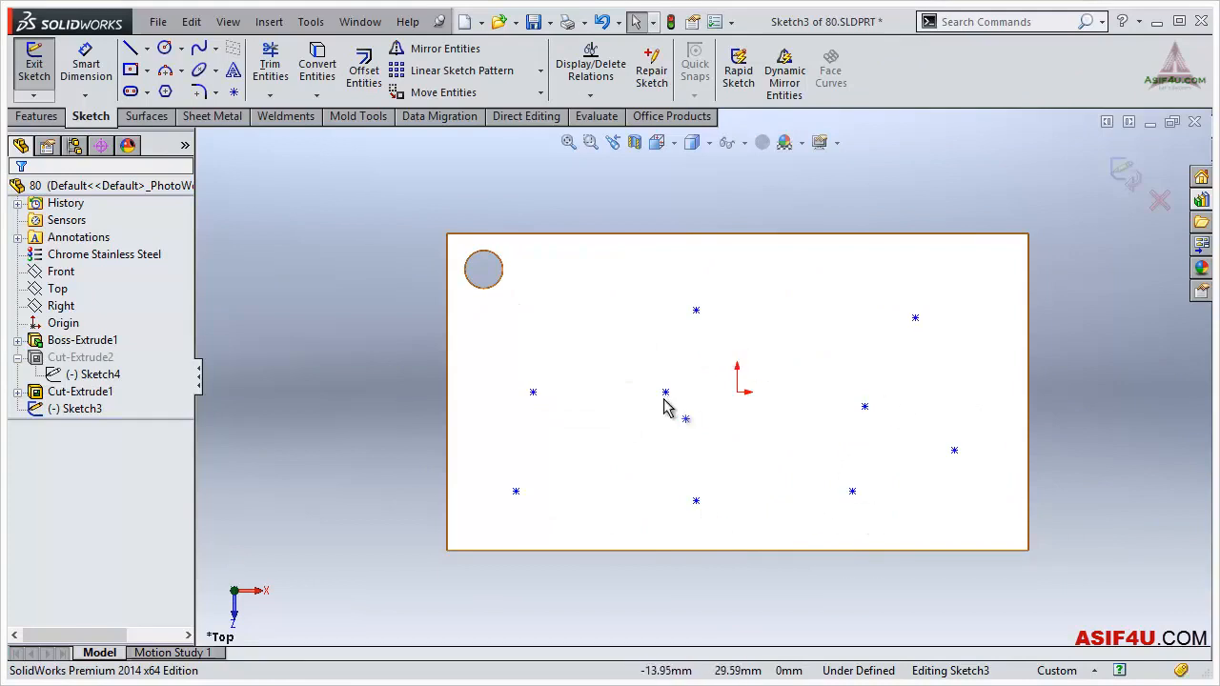
middle_drag(713, 457, 857, 288)
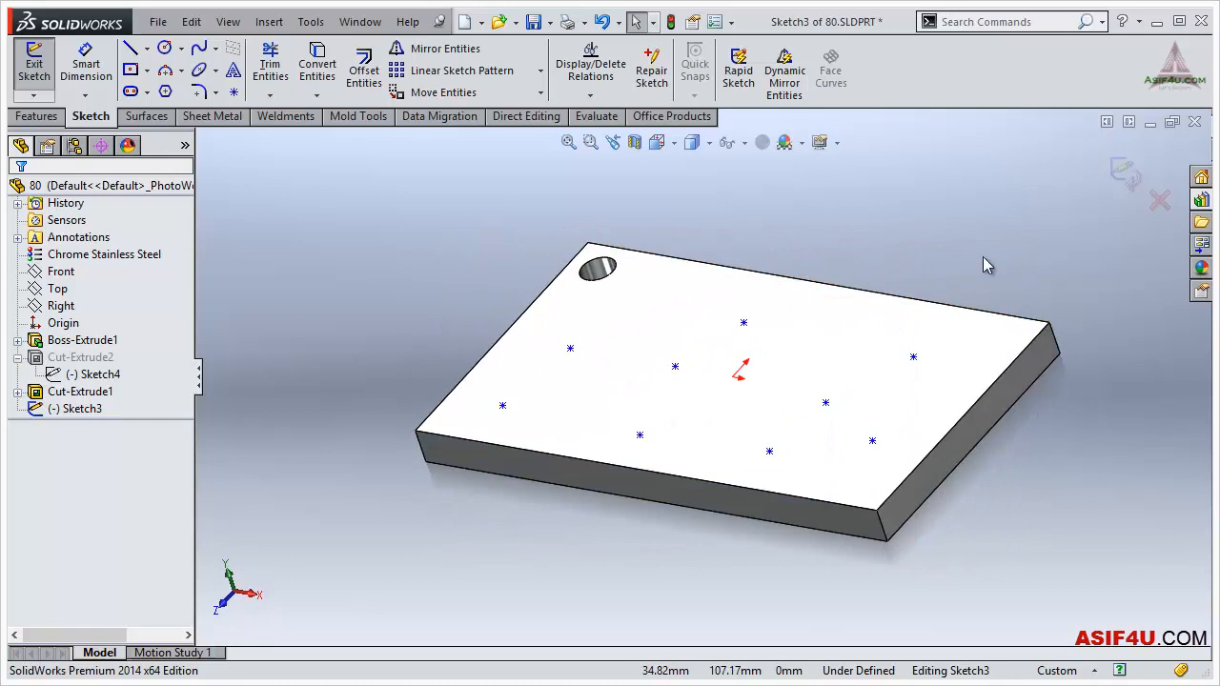
click(1127, 181)
click(76, 408)
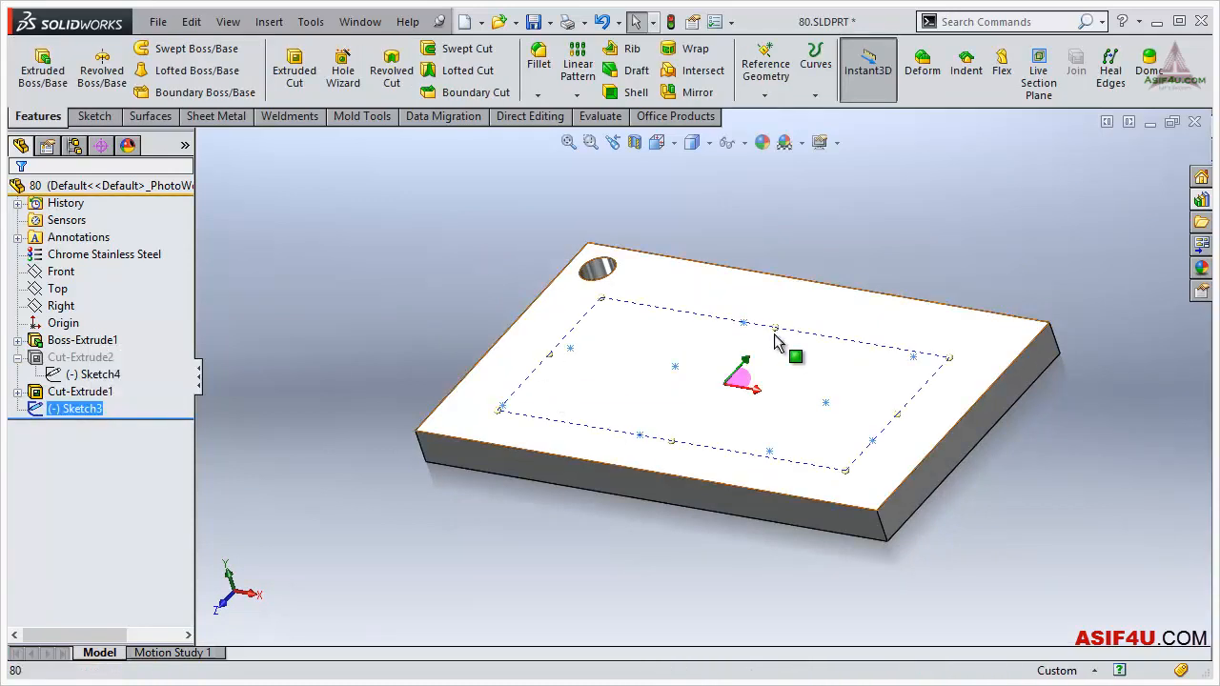
middle_drag(690, 341, 701, 329)
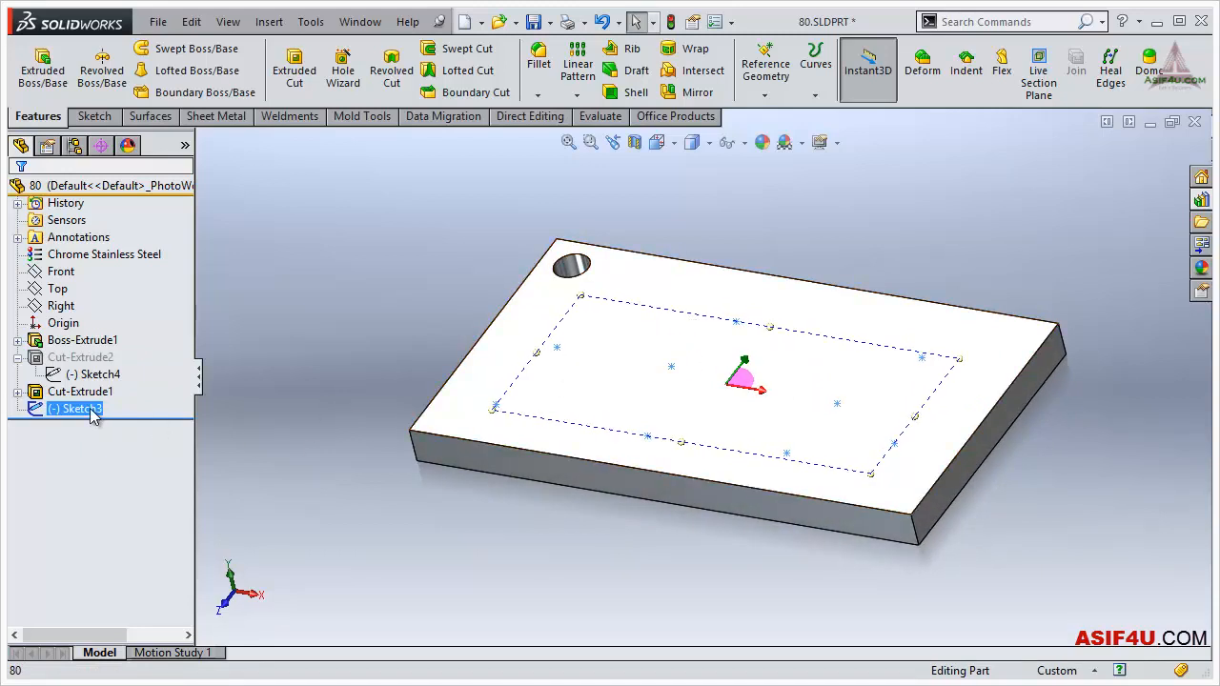
right_click(91, 410)
click(99, 354)
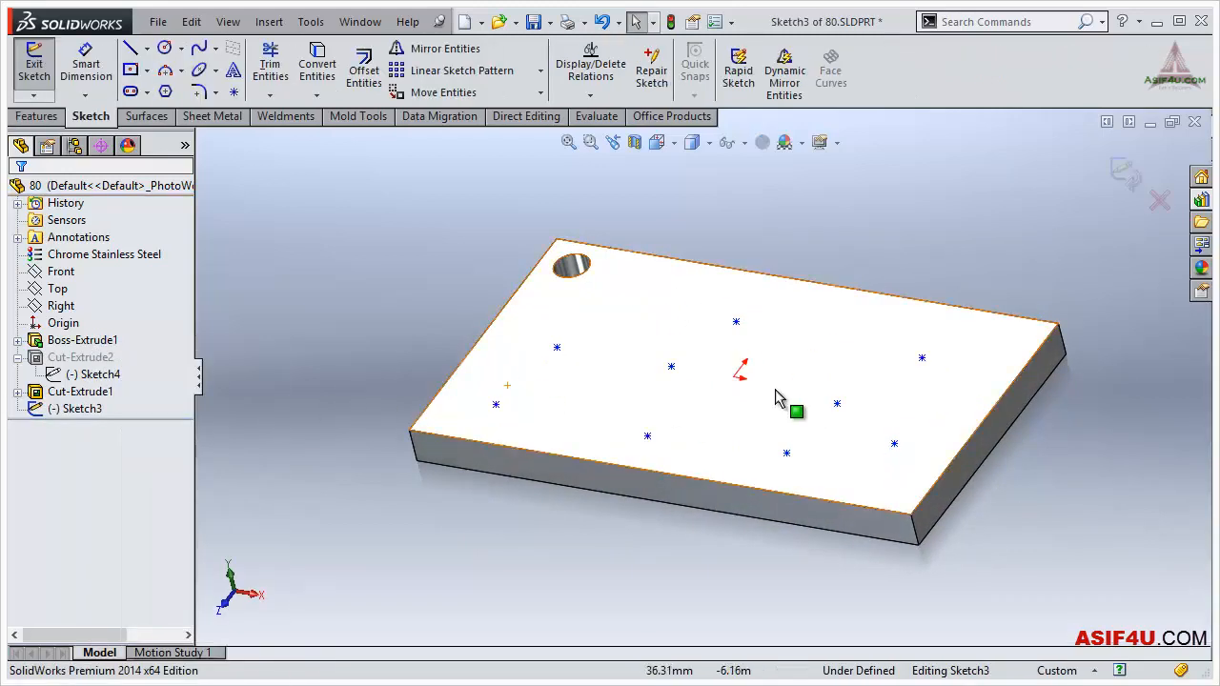
click(1125, 173)
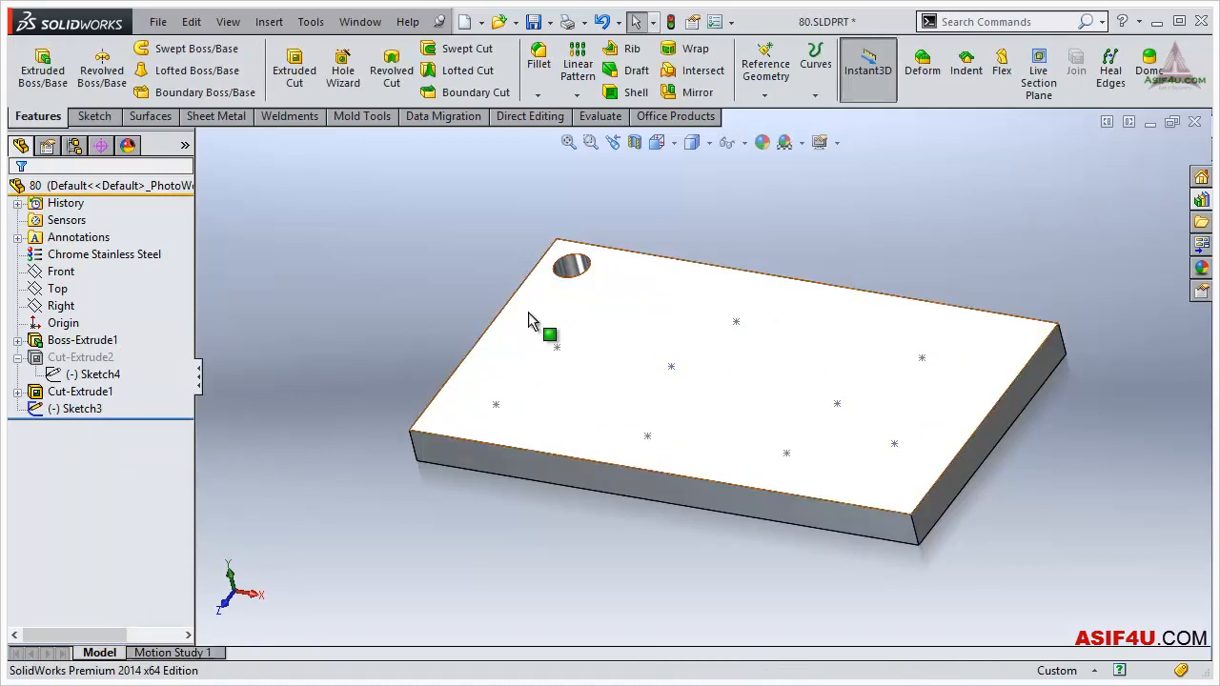
Step: Start a Sketch Driven Pattern with Sketch3 as the reference sketch and the round hole Cut-Extrude1 as the feature to pattern
click(577, 94)
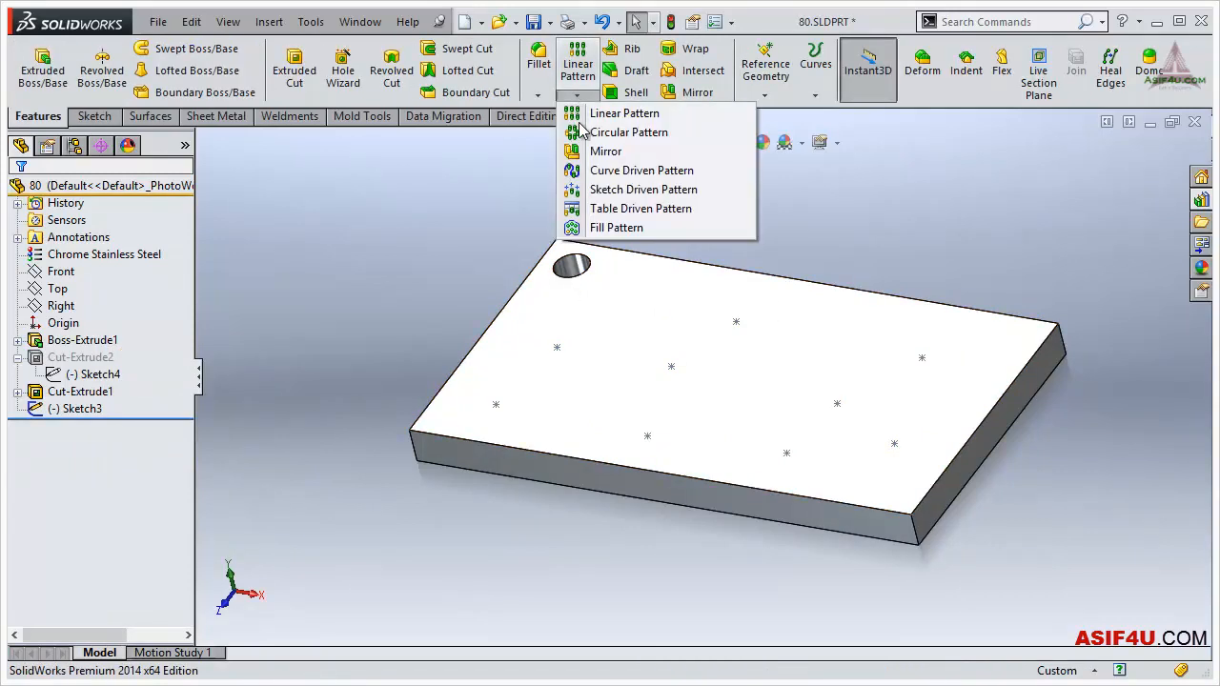
click(601, 199)
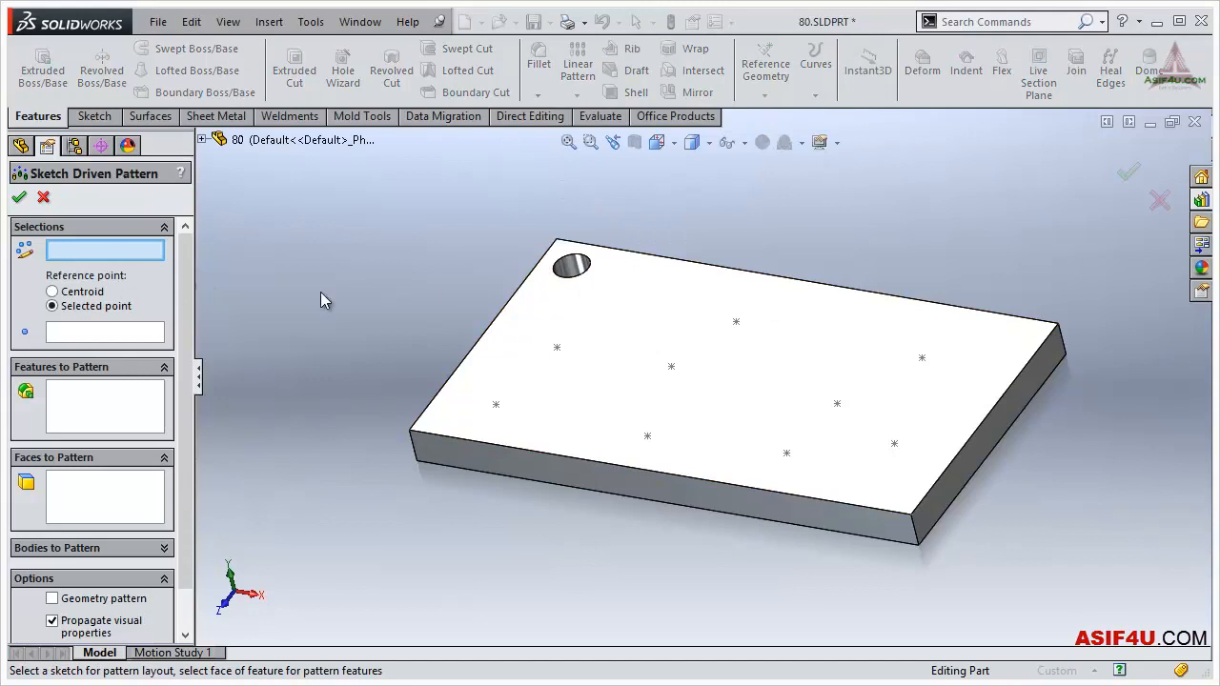
click(201, 139)
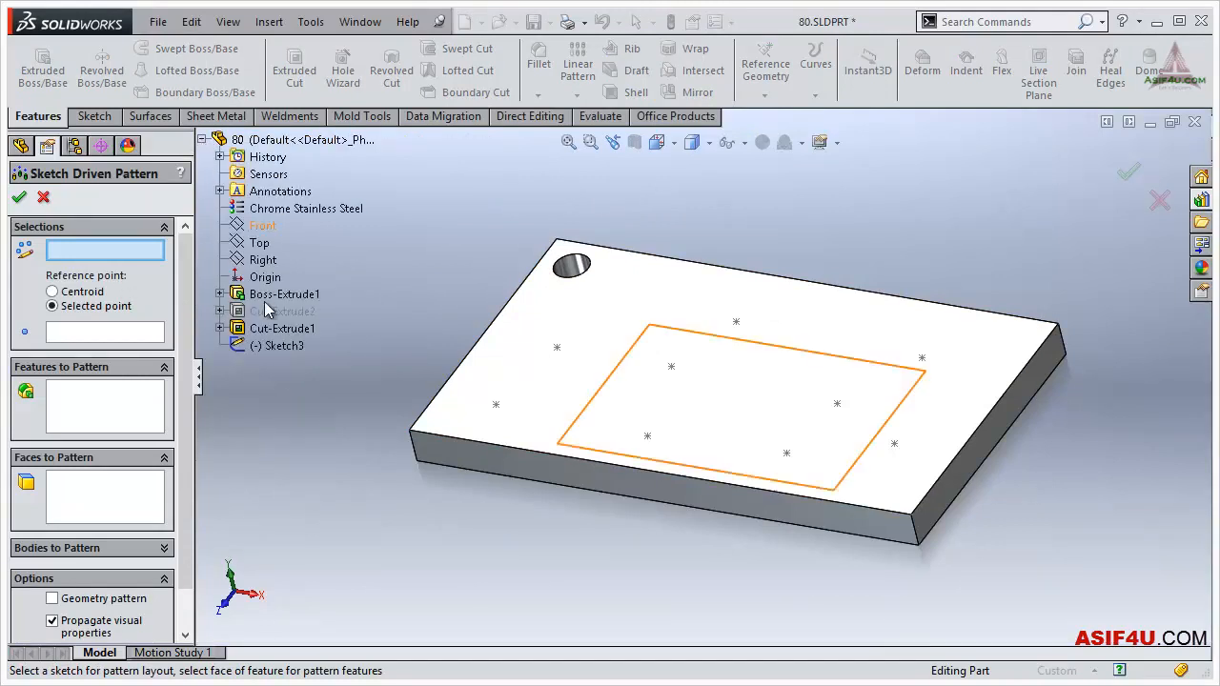
click(274, 347)
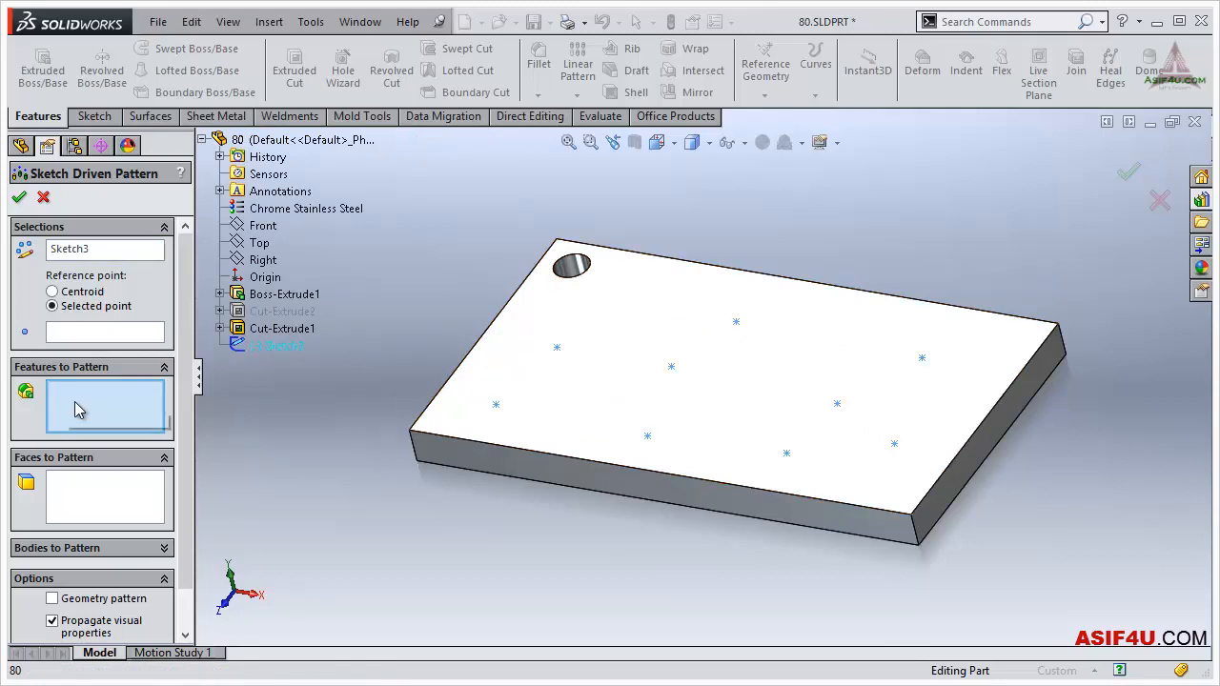
scroll(610, 286, down, 3)
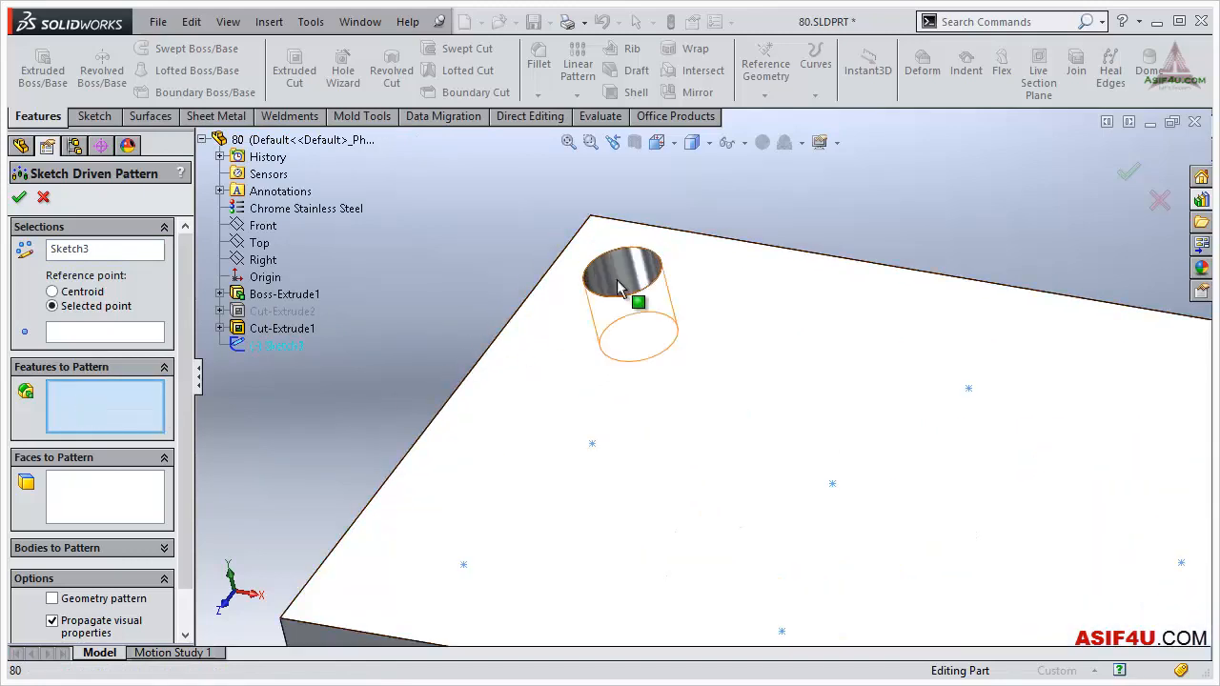
scroll(617, 288, down, 3)
click(653, 298)
scroll(667, 314, down, 1)
scroll(706, 348, up, 5)
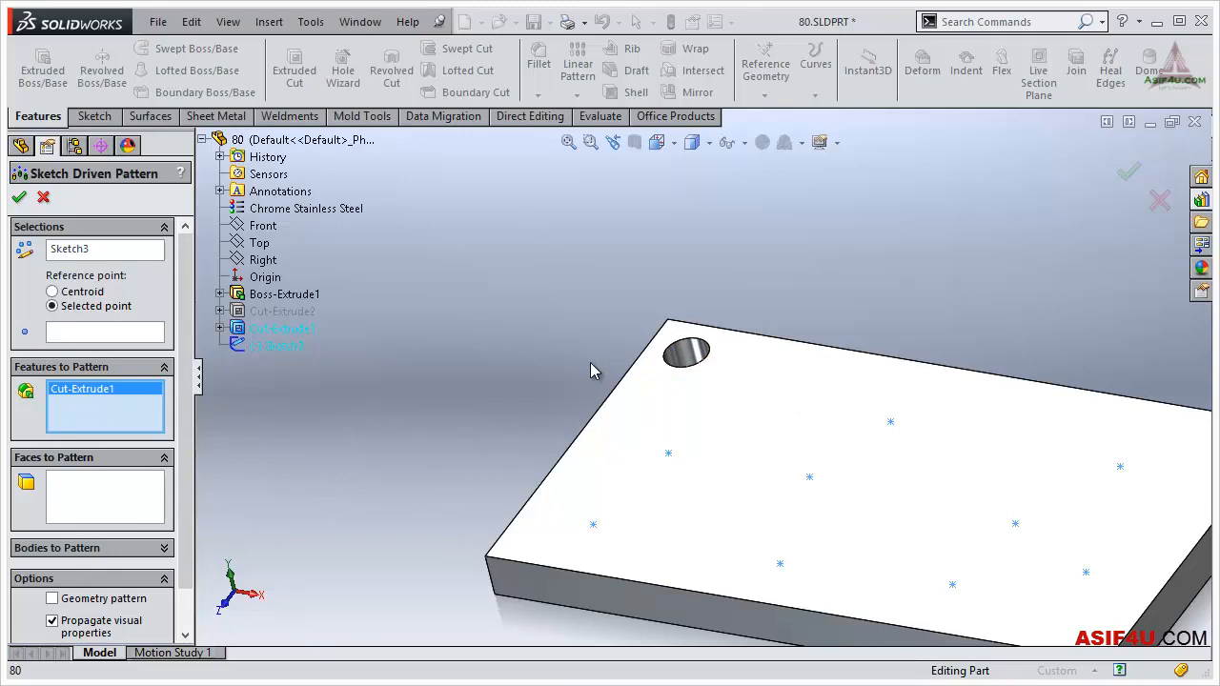
scroll(590, 362, up, 1)
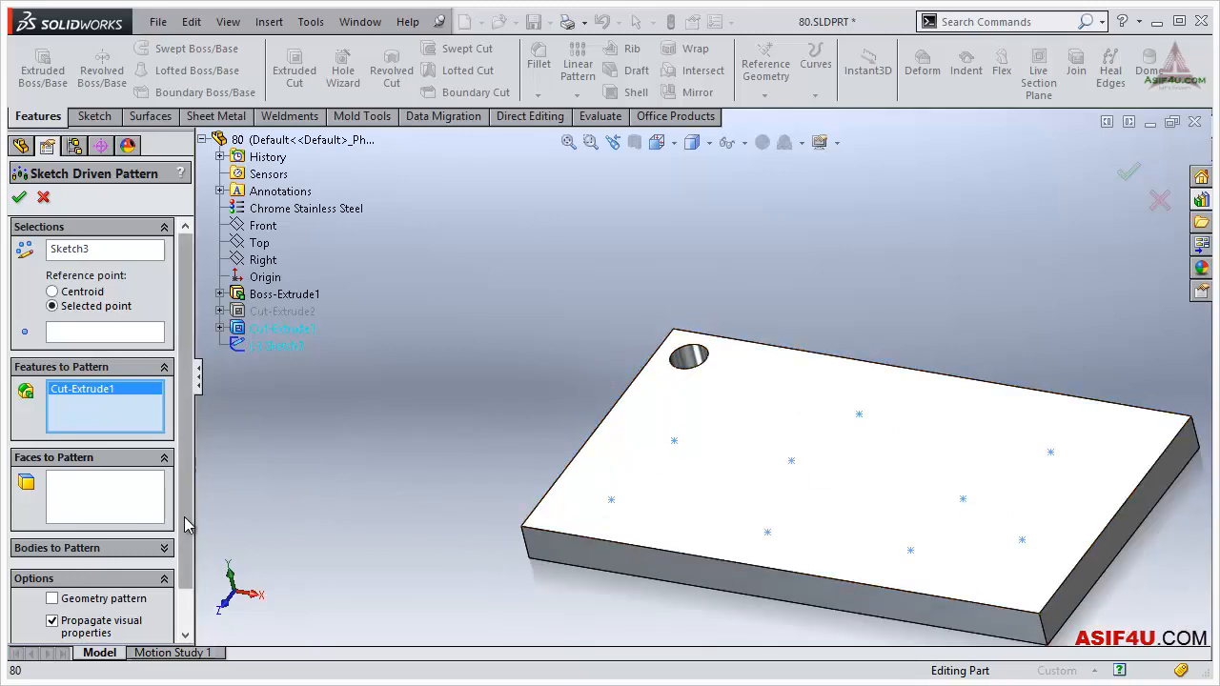
Step: Set the pattern's reference point to Centroid and accept the sketch driven pattern
scroll(187, 514, down, 2)
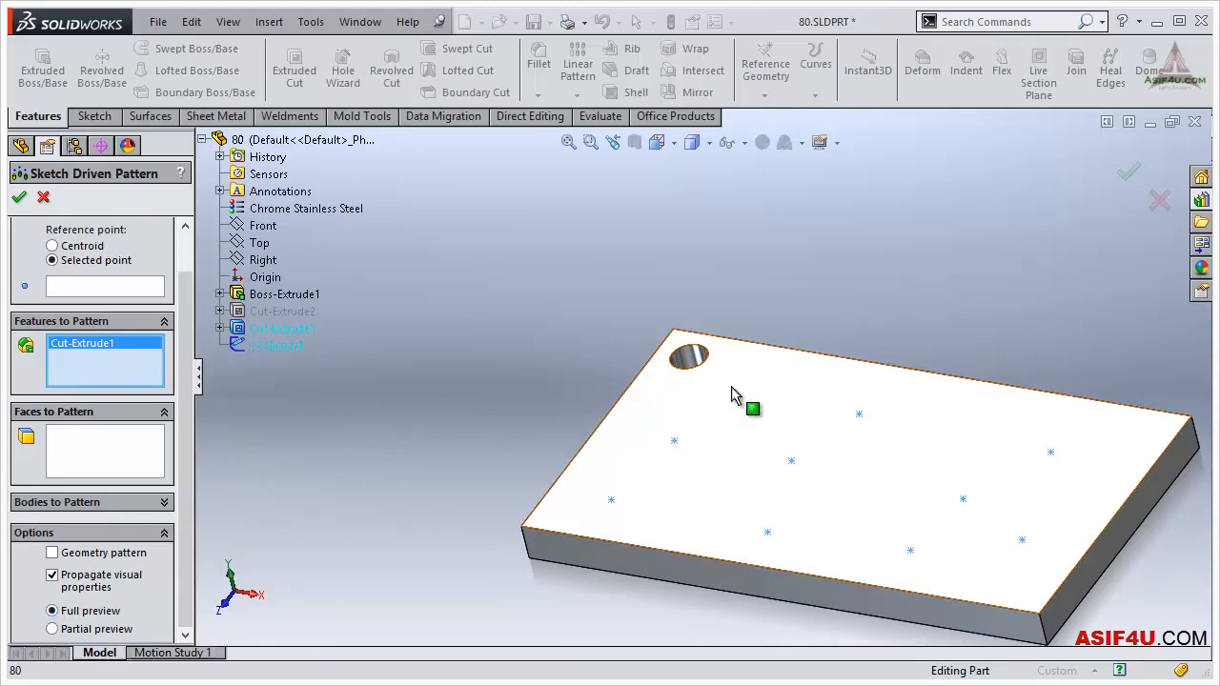
key(ctrl+5)
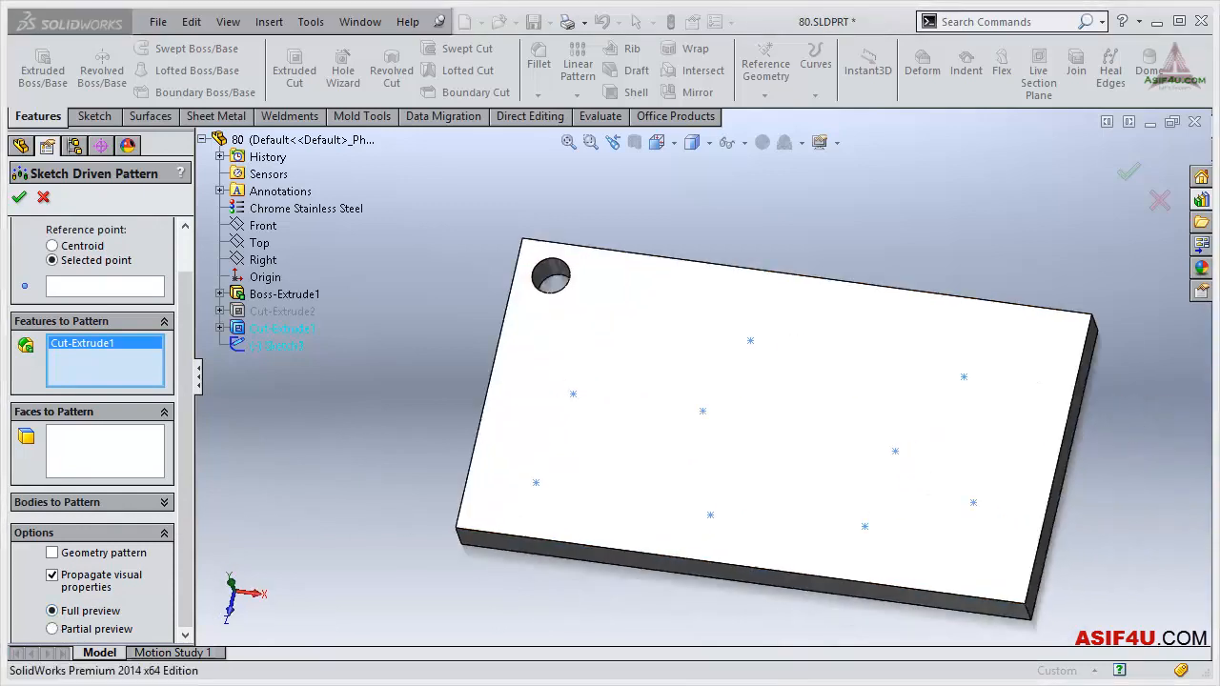
scroll(645, 476, up, 2)
middle_drag(755, 402, 679, 274)
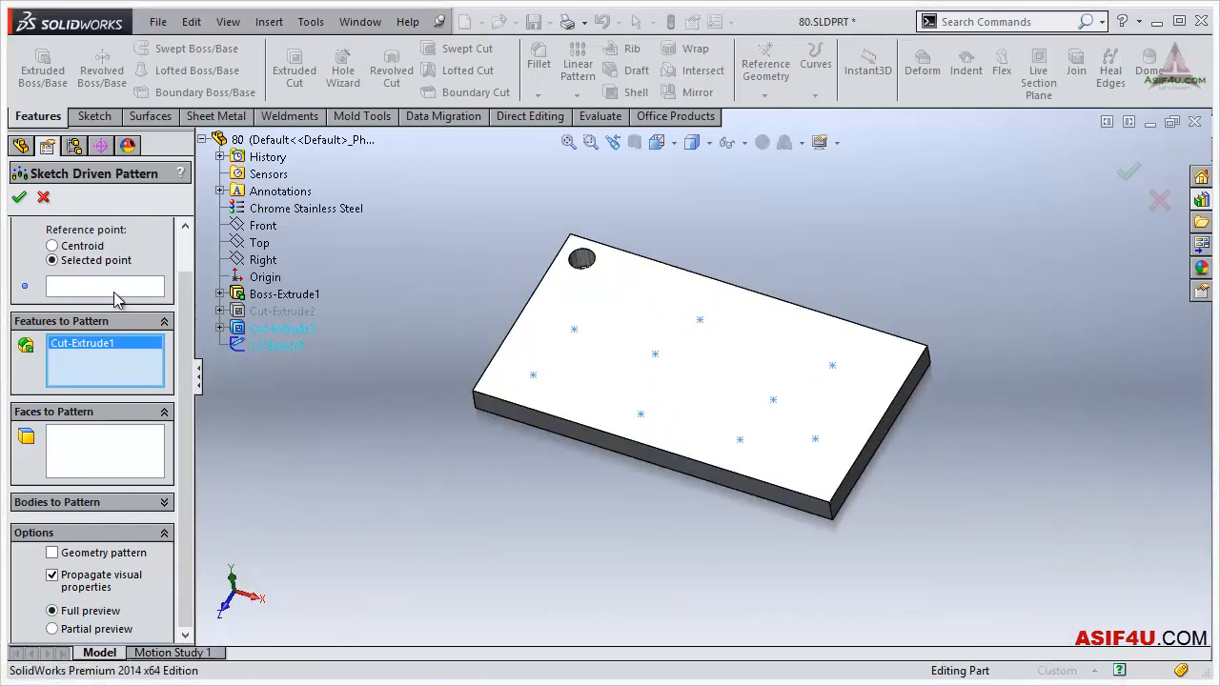
scroll(181, 286, up, 2)
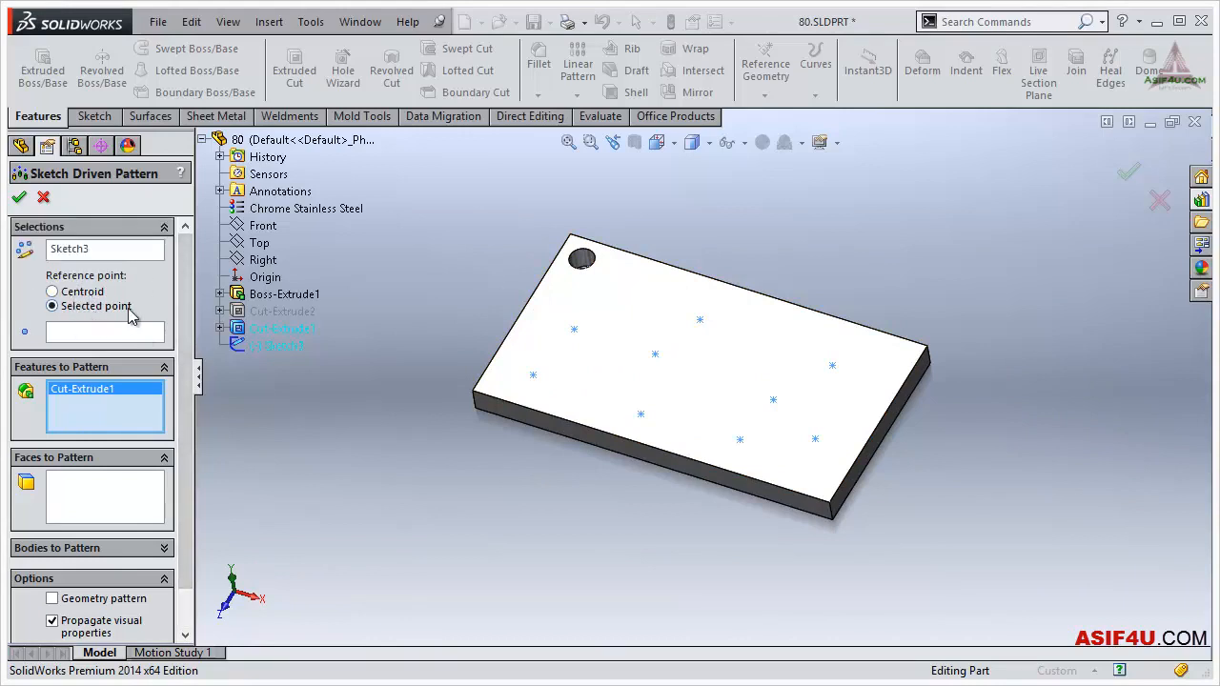
click(53, 292)
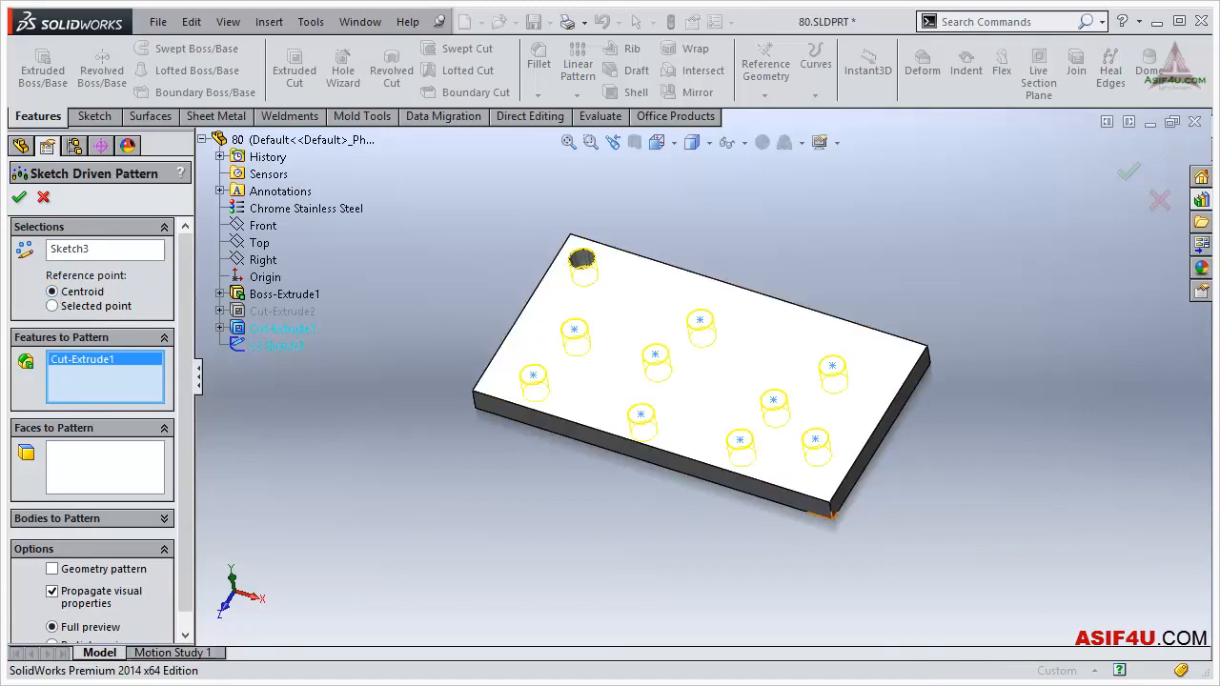
key(ctrl+5)
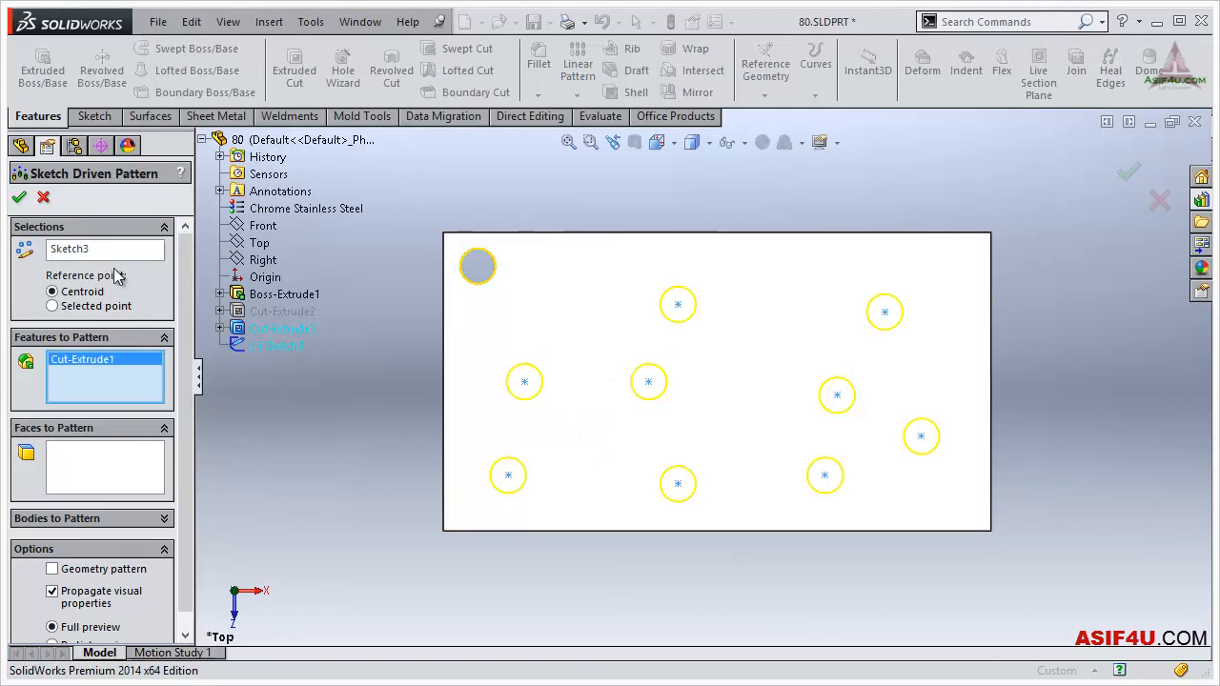
click(19, 197)
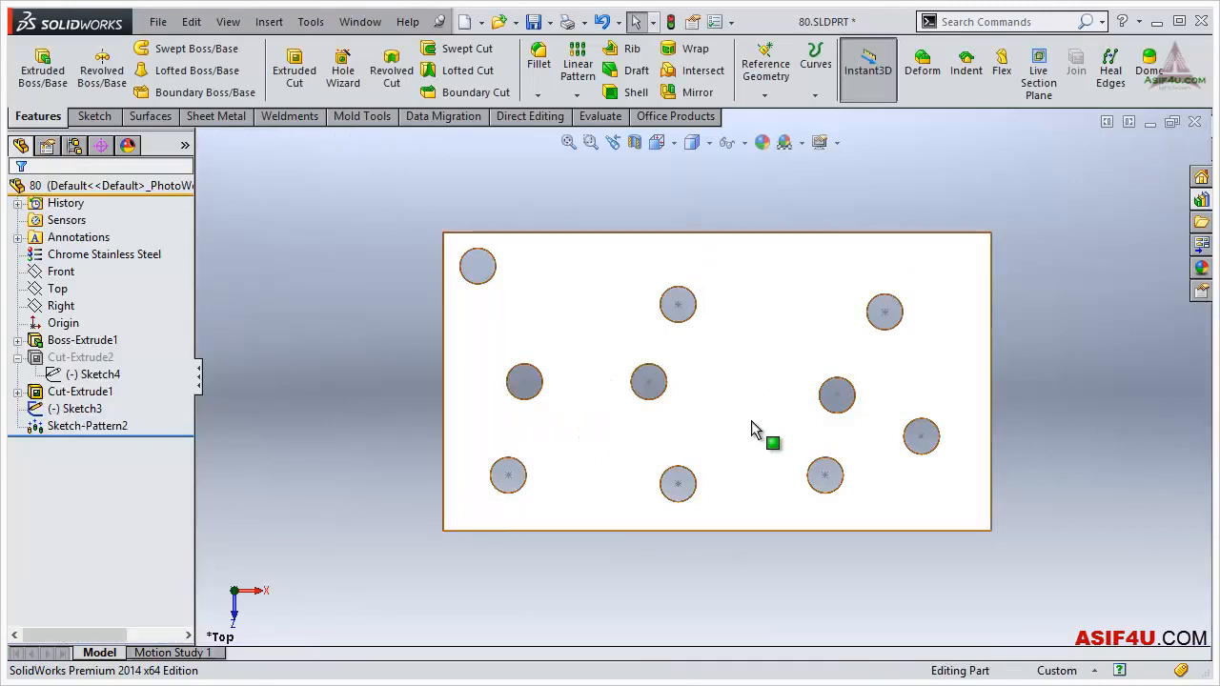
Step: Suppress the sketch driven pattern Sketch-Pattern2 and the round hole Cut-Extrude1
scroll(793, 405, up, 3)
middle_drag(793, 405, 698, 320)
scroll(692, 316, down, 3)
mouse_move(709, 404)
middle_down()
mouse_move(706, 373)
mouse_move(730, 408)
mouse_move(703, 409)
mouse_move(725, 416)
middle_up()
scroll(734, 434, up, 2)
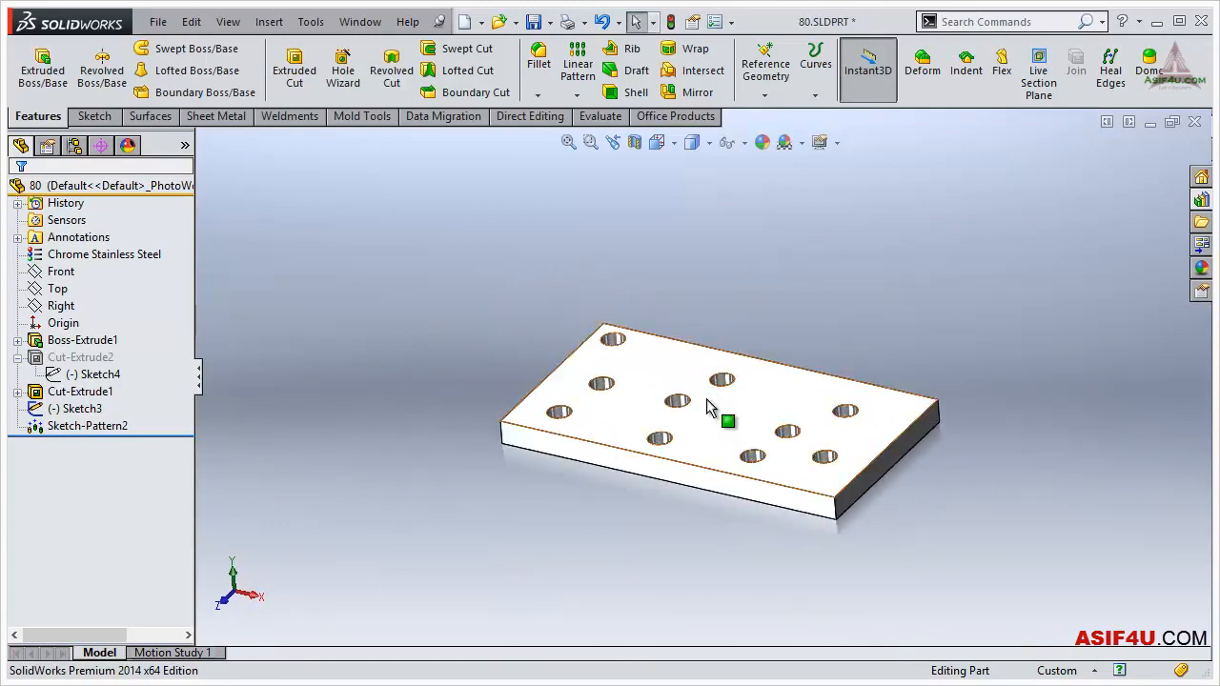
right_click(105, 426)
click(231, 381)
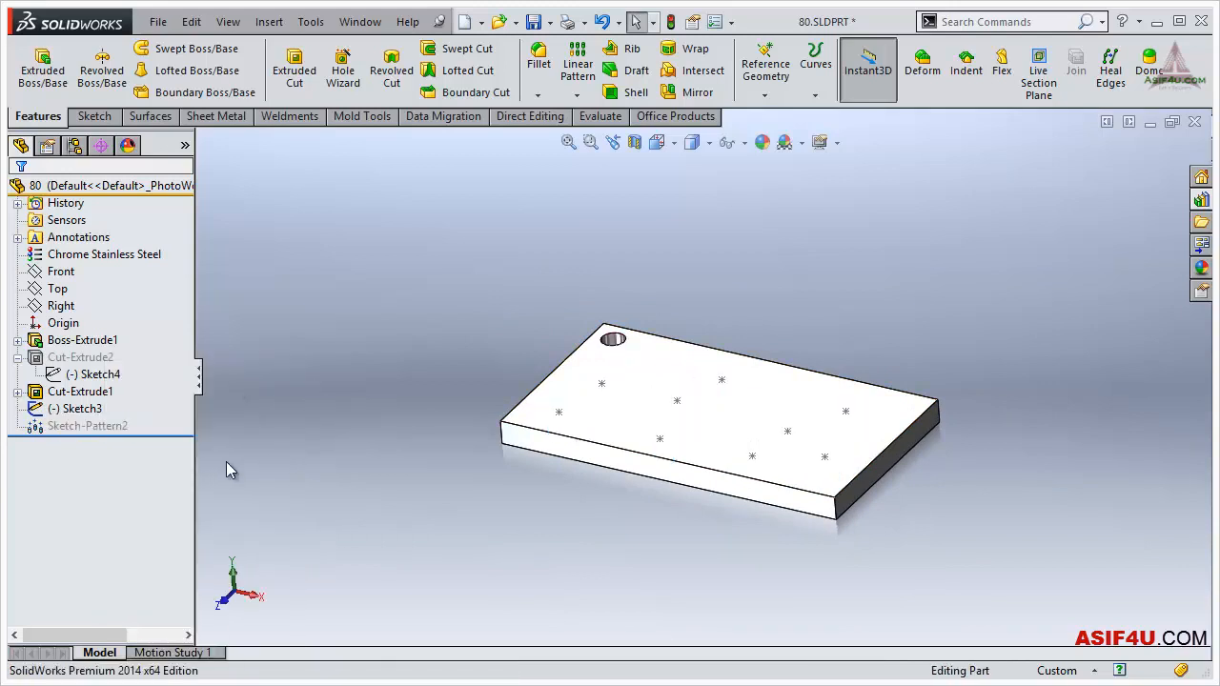
click(96, 392)
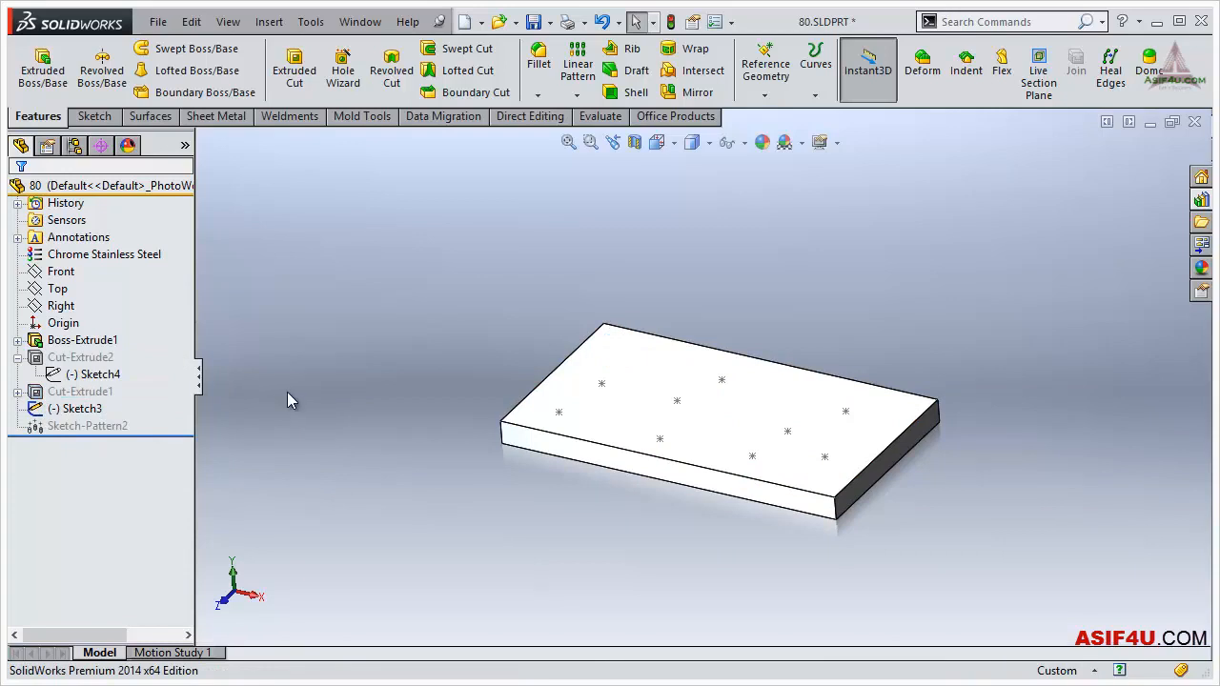
Step: Unsuppress the irregular cutout Cut-Extrude2 near the plate's corner
click(81, 357)
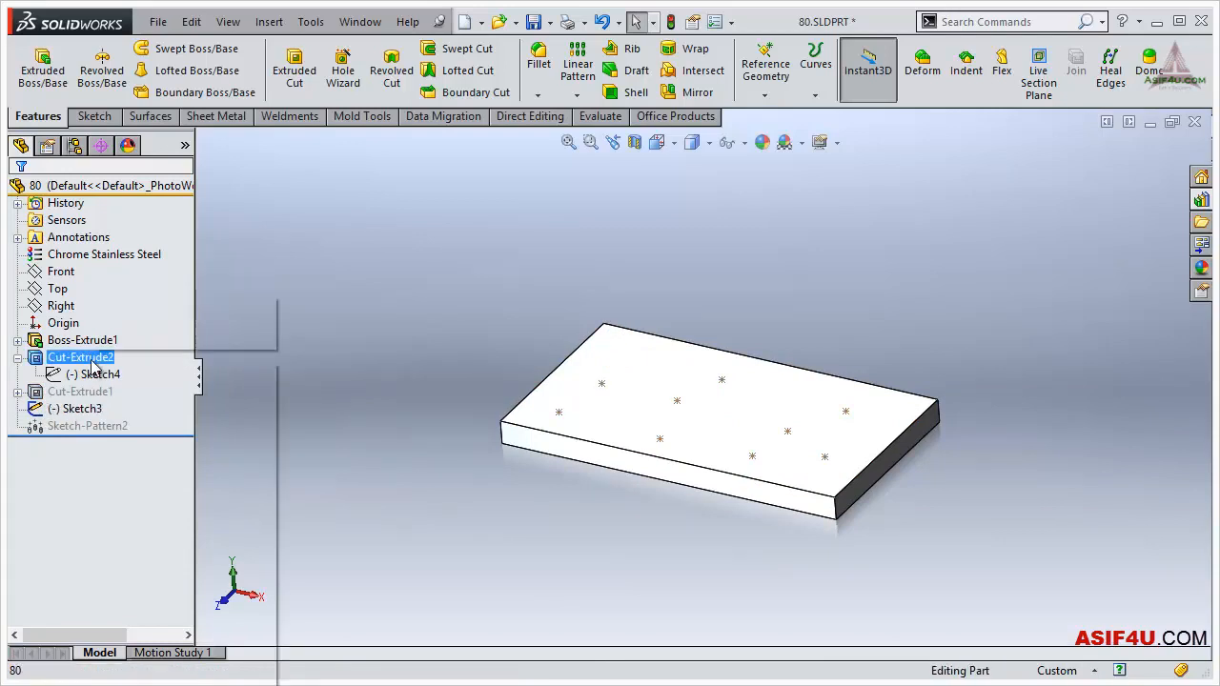
right_click(90, 357)
click(144, 308)
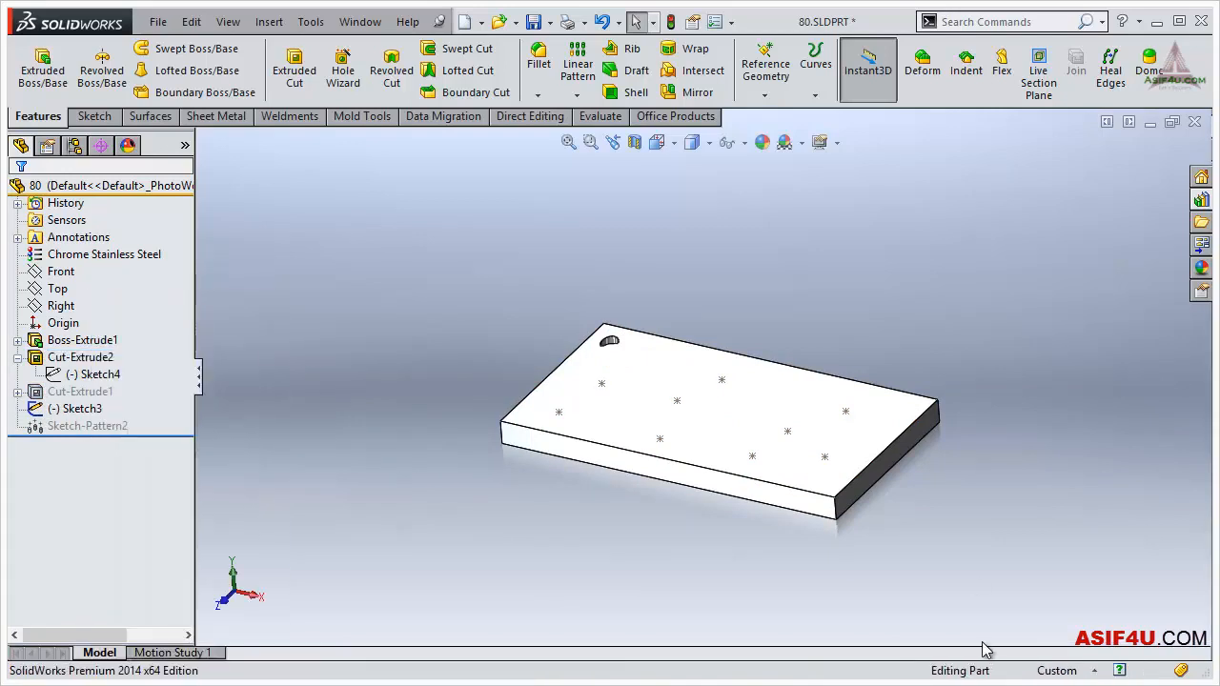
Step: Examine the irregular cutout's shape from the Top view and highlight the points of Sketch3
key(ctrl+5)
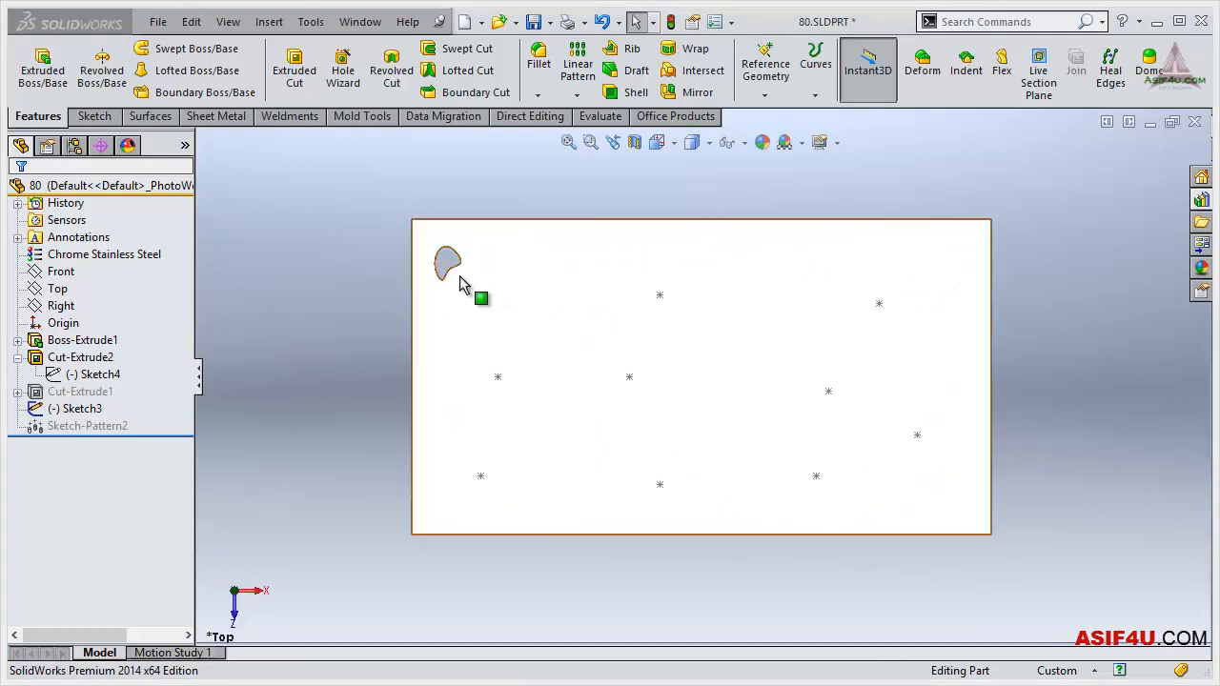
scroll(503, 299, down, 5)
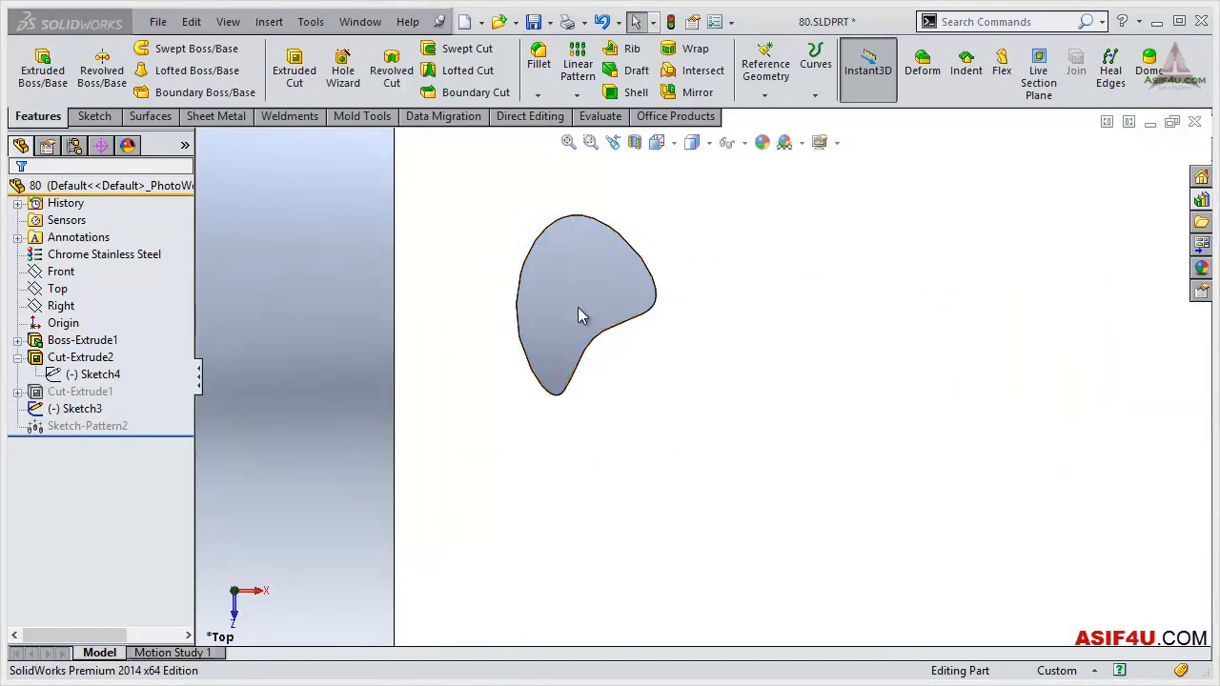
scroll(662, 367, up, 6)
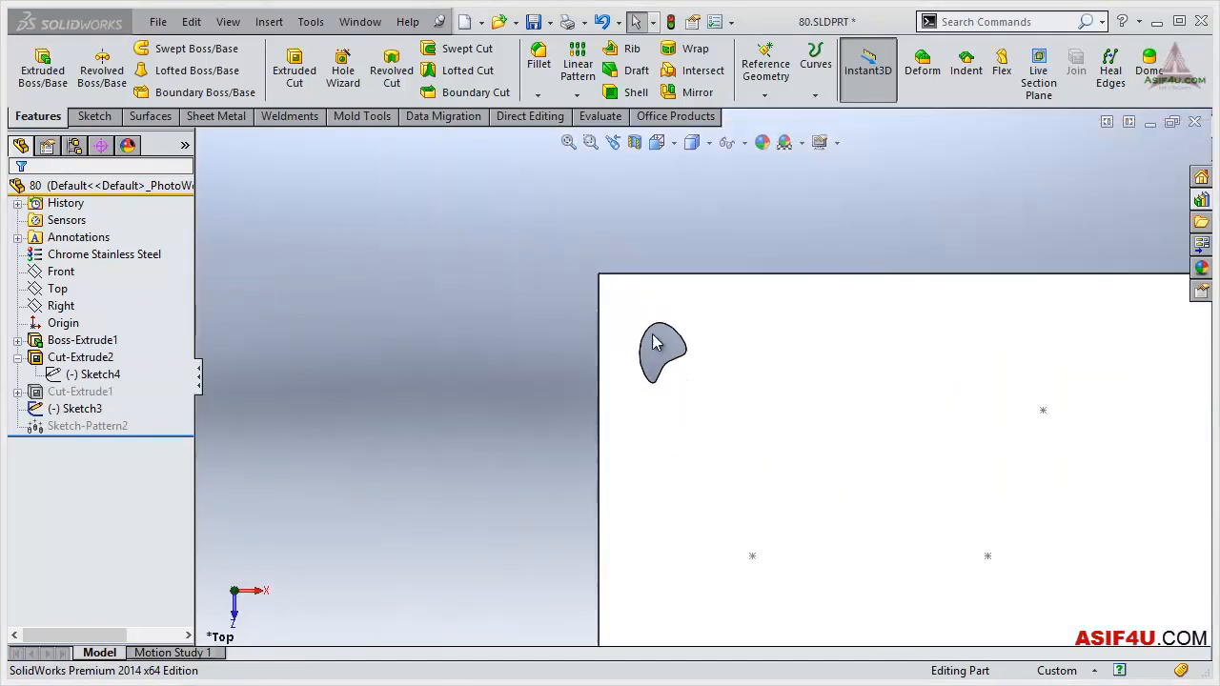
scroll(701, 400, up, 3)
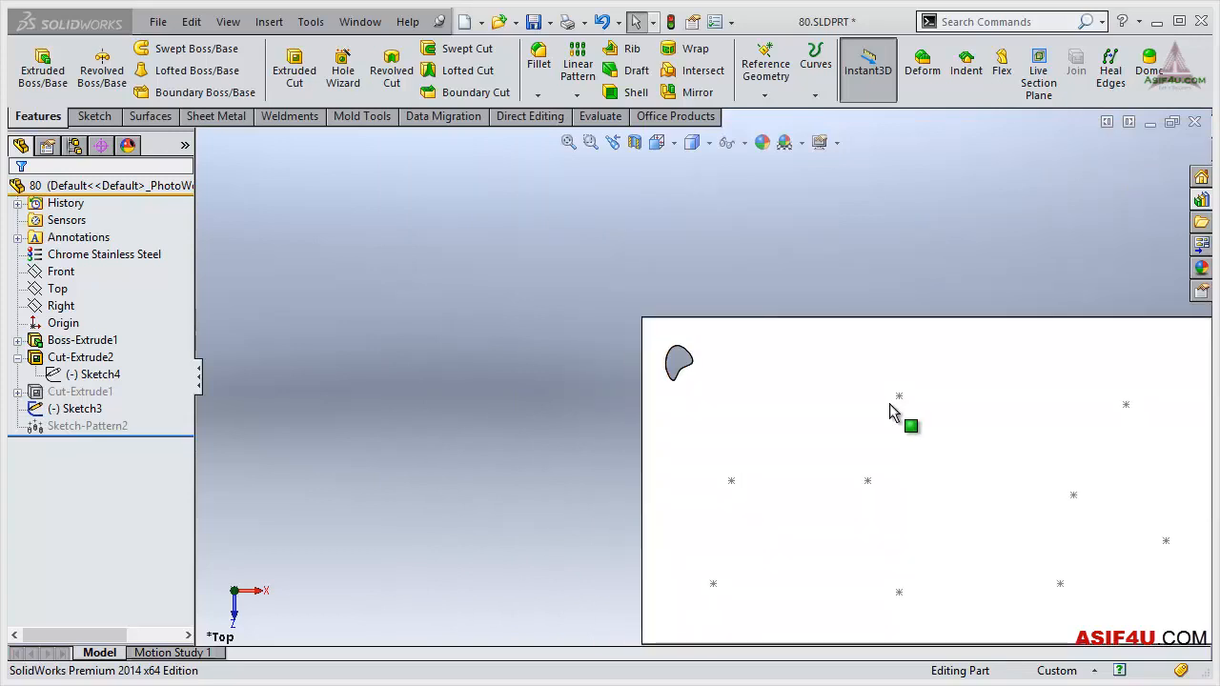
scroll(686, 377, up, 3)
click(76, 408)
mouse_move(852, 505)
middle_down()
mouse_move(899, 389)
mouse_move(893, 408)
middle_up()
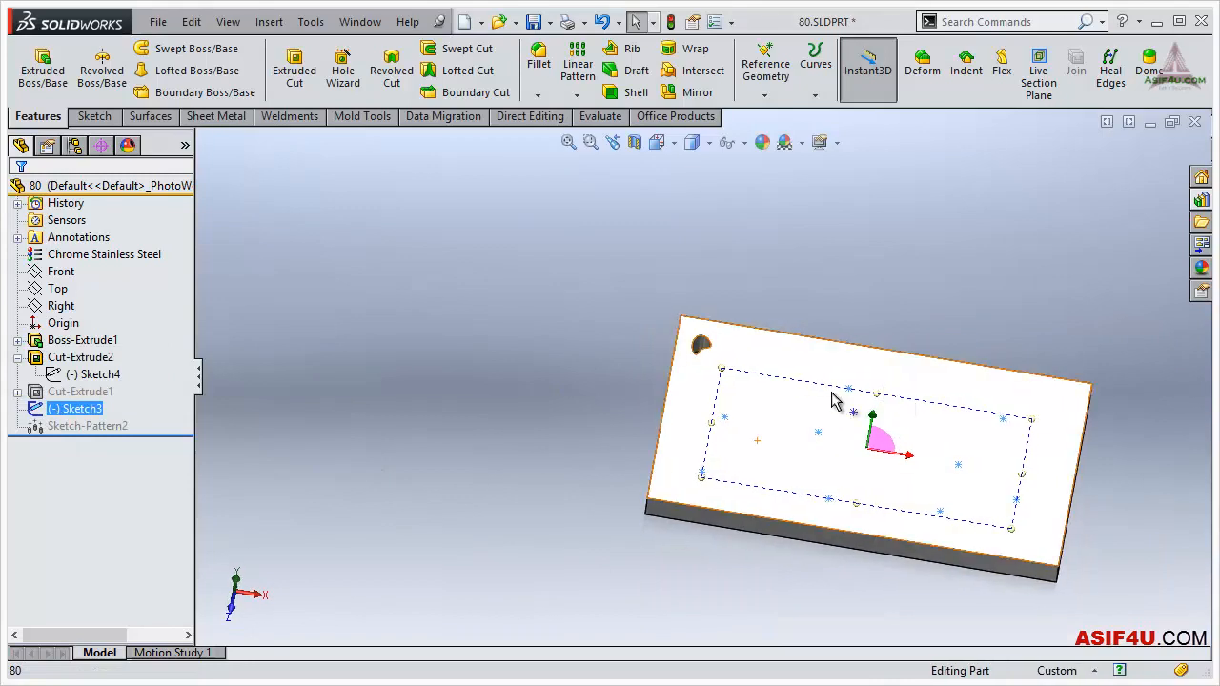
Step: Set up a sketch driven pattern of the irregular cutout Cut-Extrude2 on the points of Sketch3
click(577, 95)
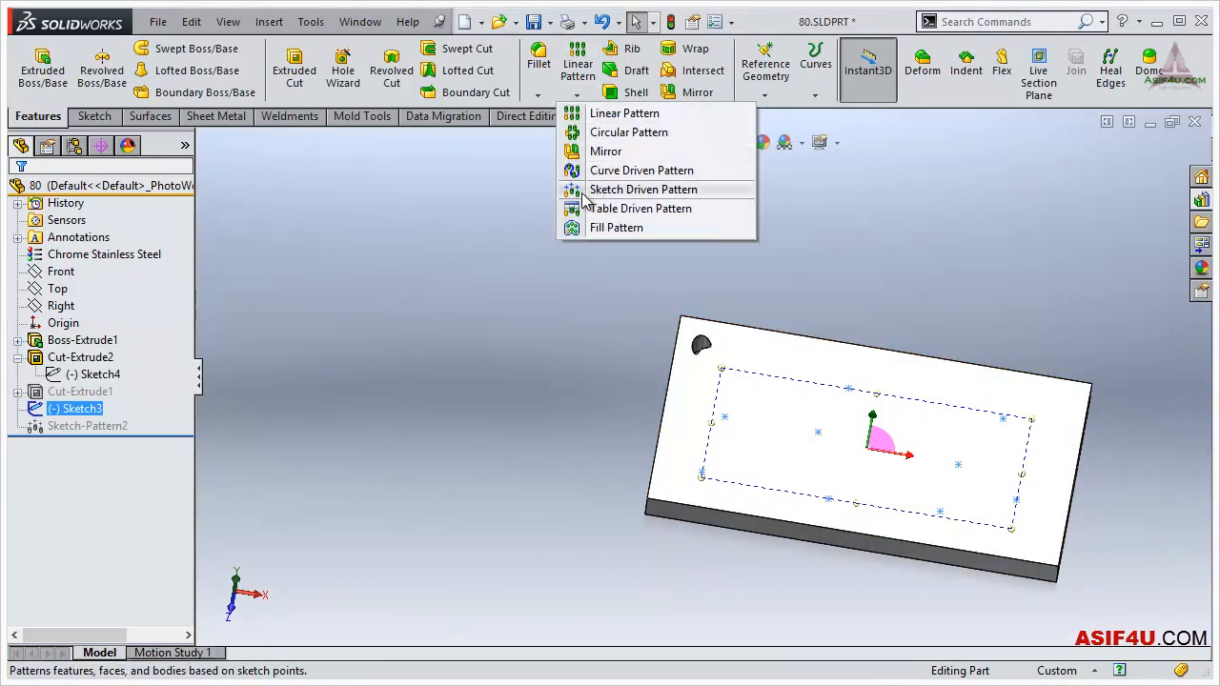
click(672, 190)
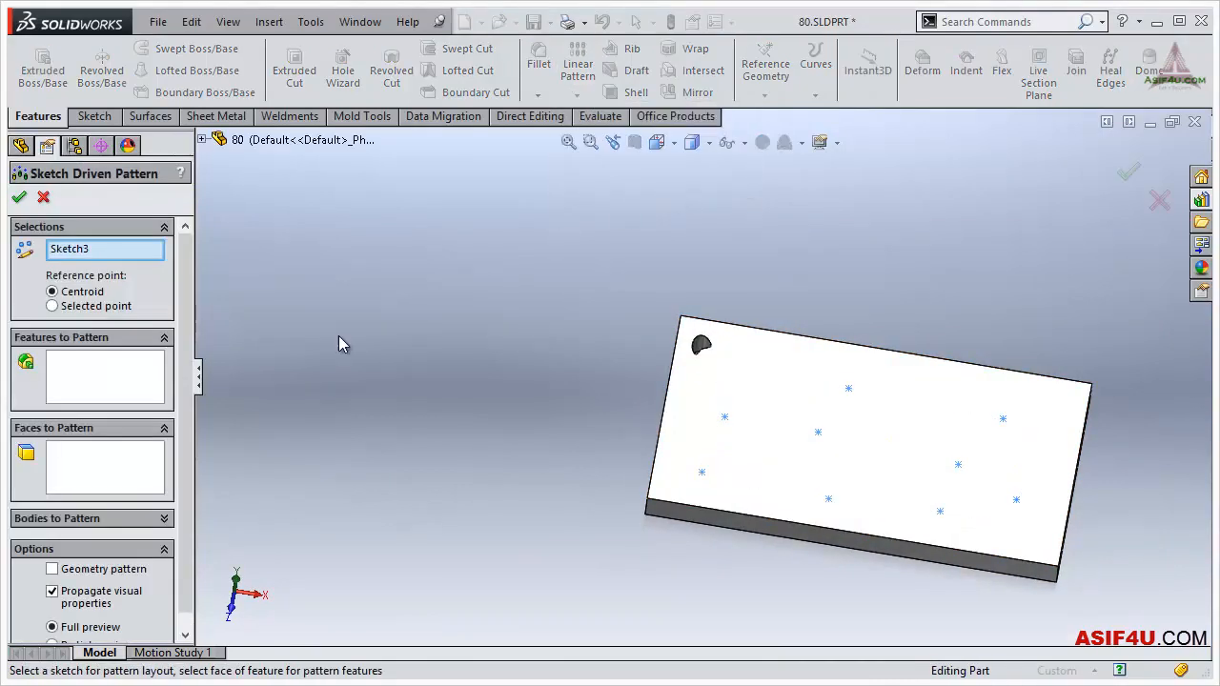
click(92, 377)
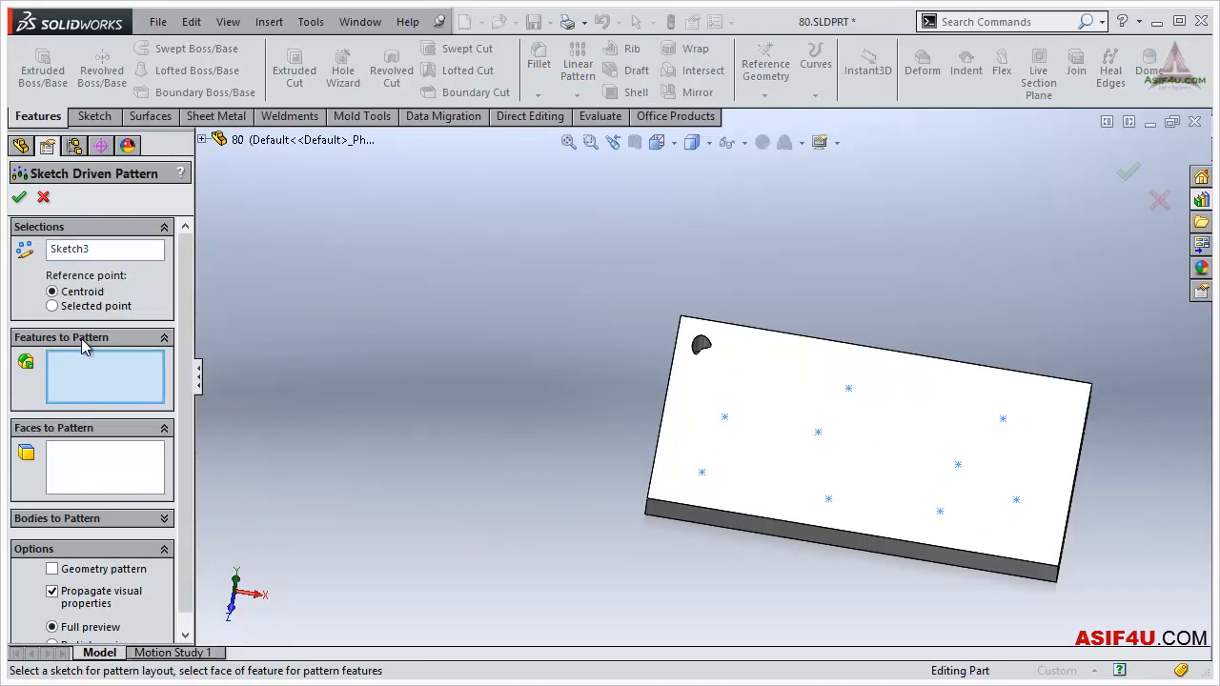
click(213, 141)
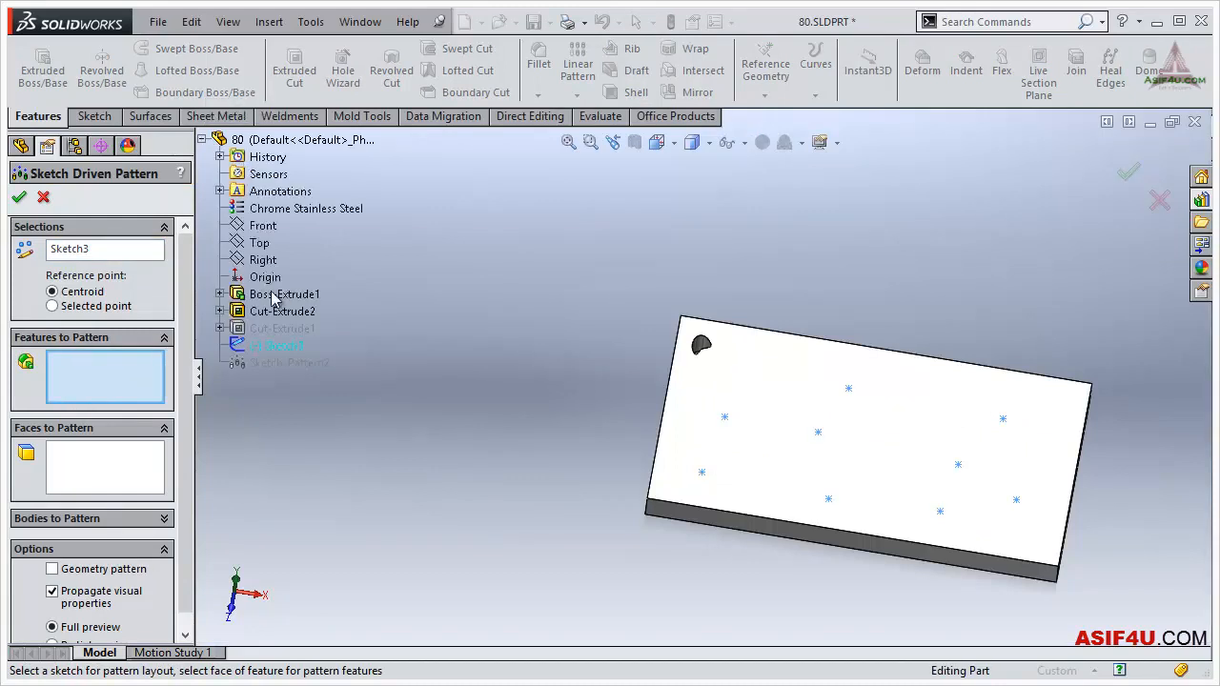
click(272, 315)
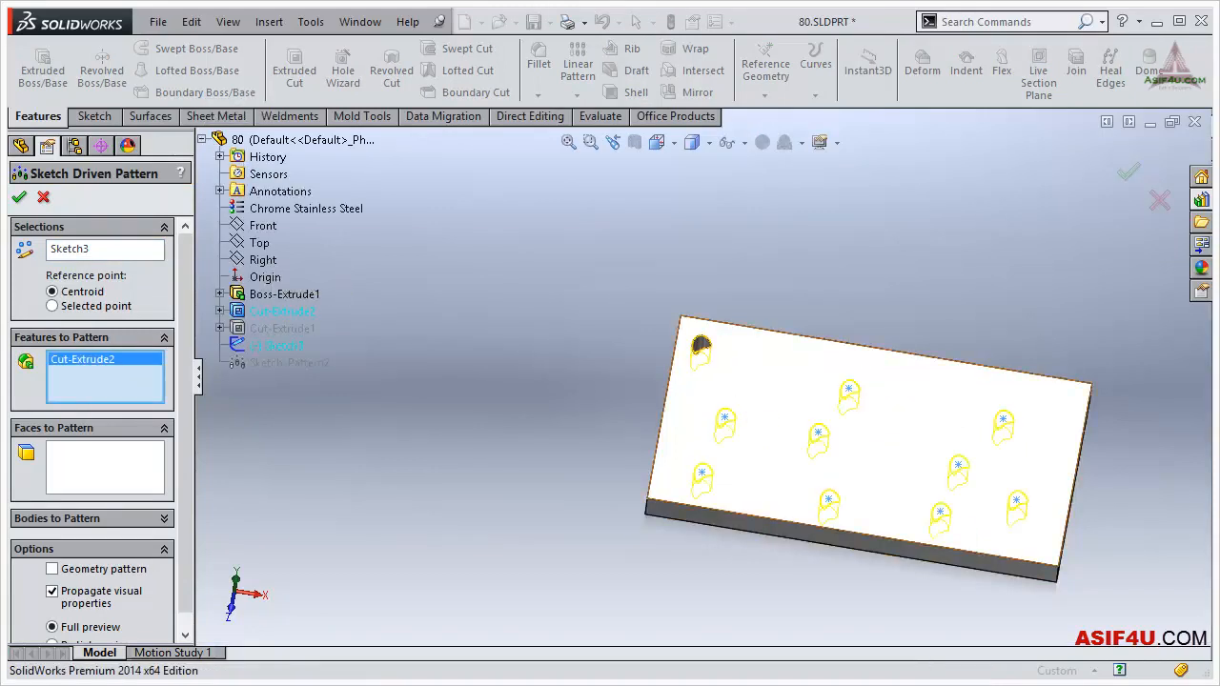
Step: Examine from the Top view how the previewed cutout copies sit on the sketch points
key(ctrl+5)
scroll(507, 341, down, 4)
scroll(716, 383, up, 2)
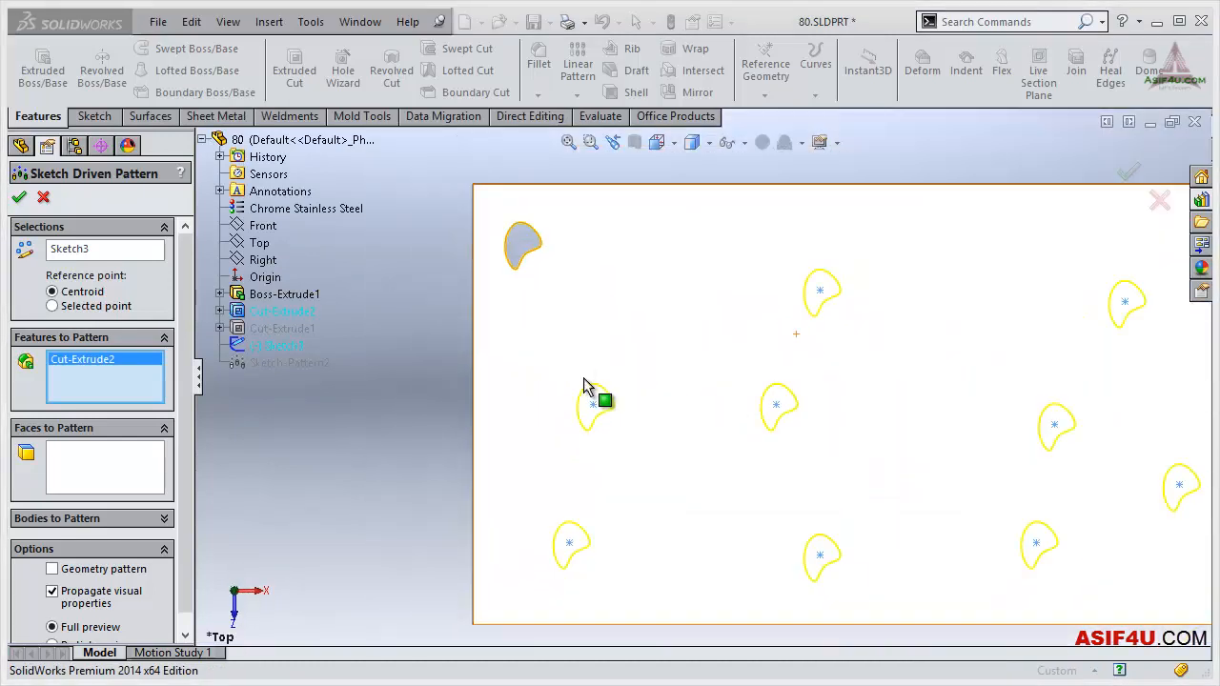
scroll(529, 255, down, 3)
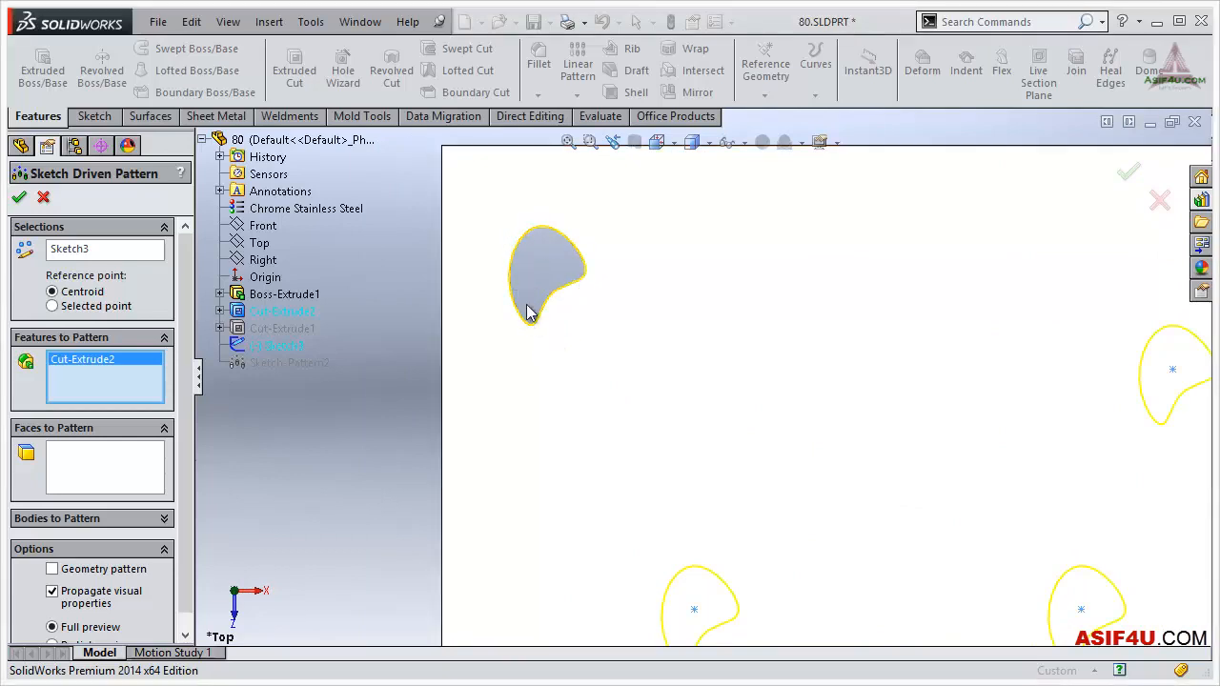
scroll(722, 387, up, 5)
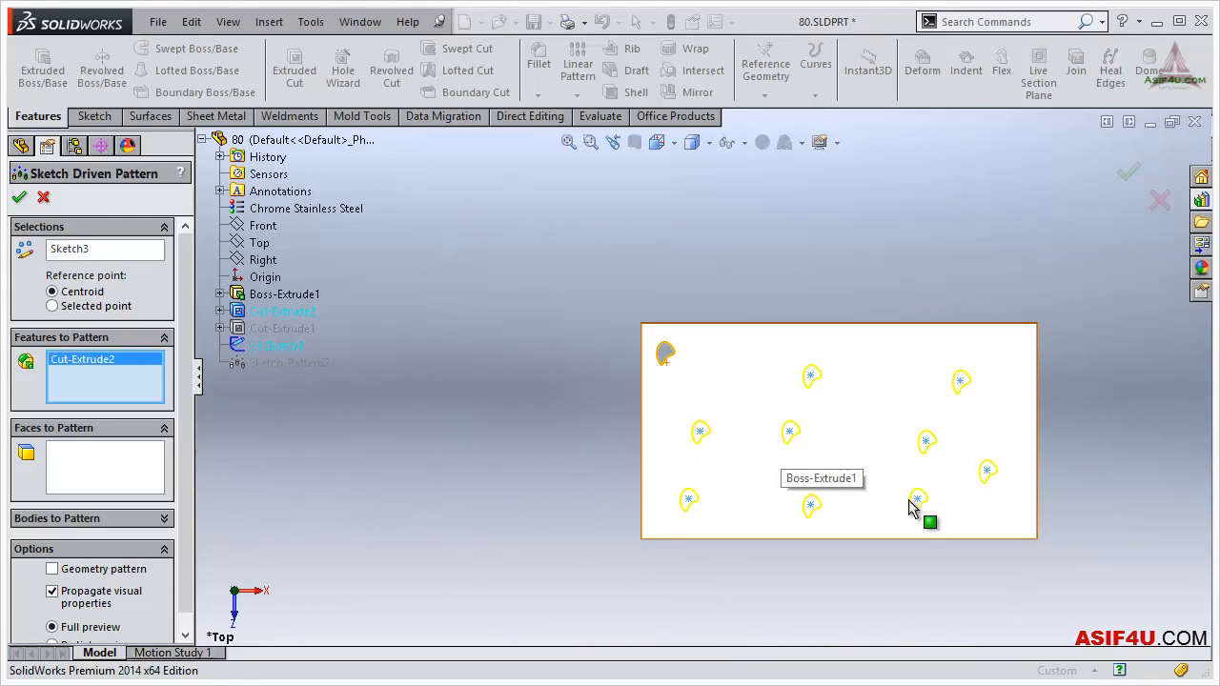
scroll(724, 458, down, 3)
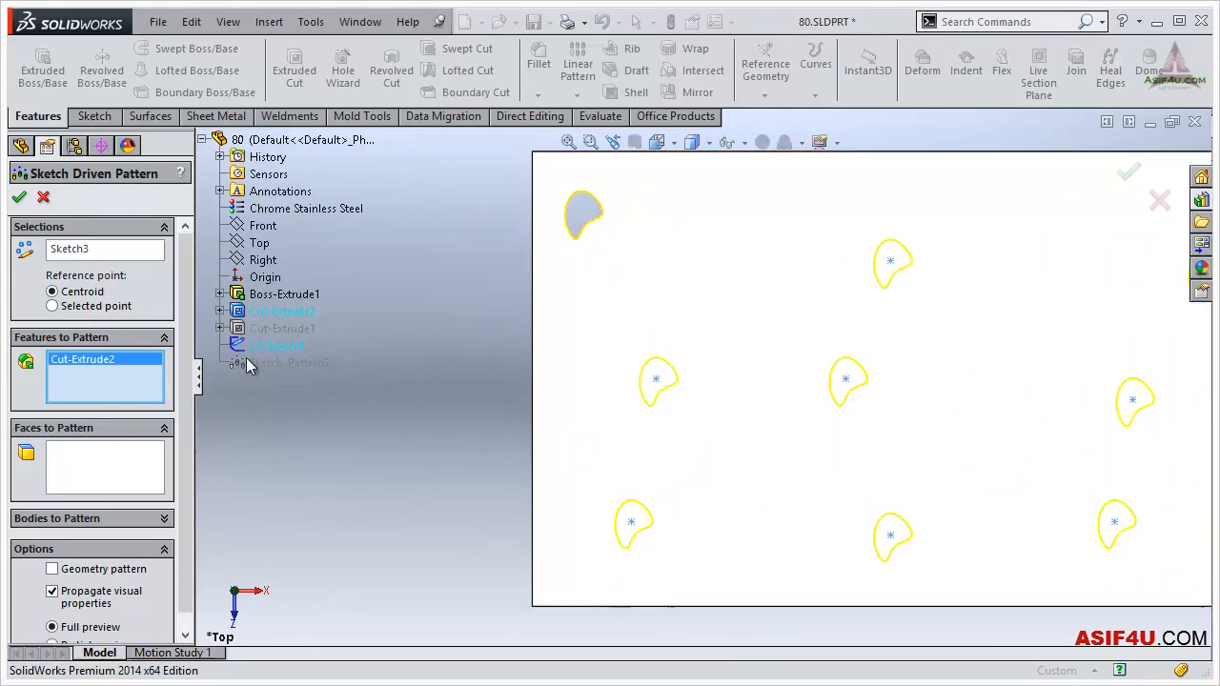
Step: Try to use Selected point as the pattern's reference on the irregular cutout, and cancel the sketch driven pattern
click(54, 307)
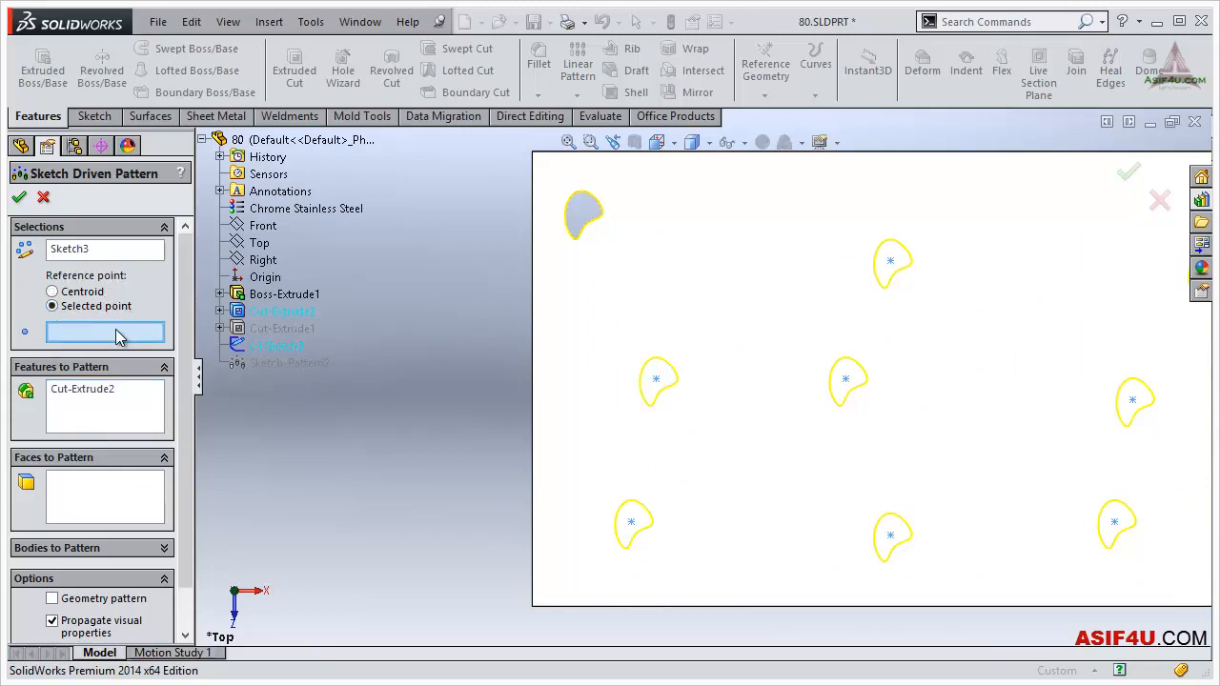
middle_drag(582, 250, 575, 222)
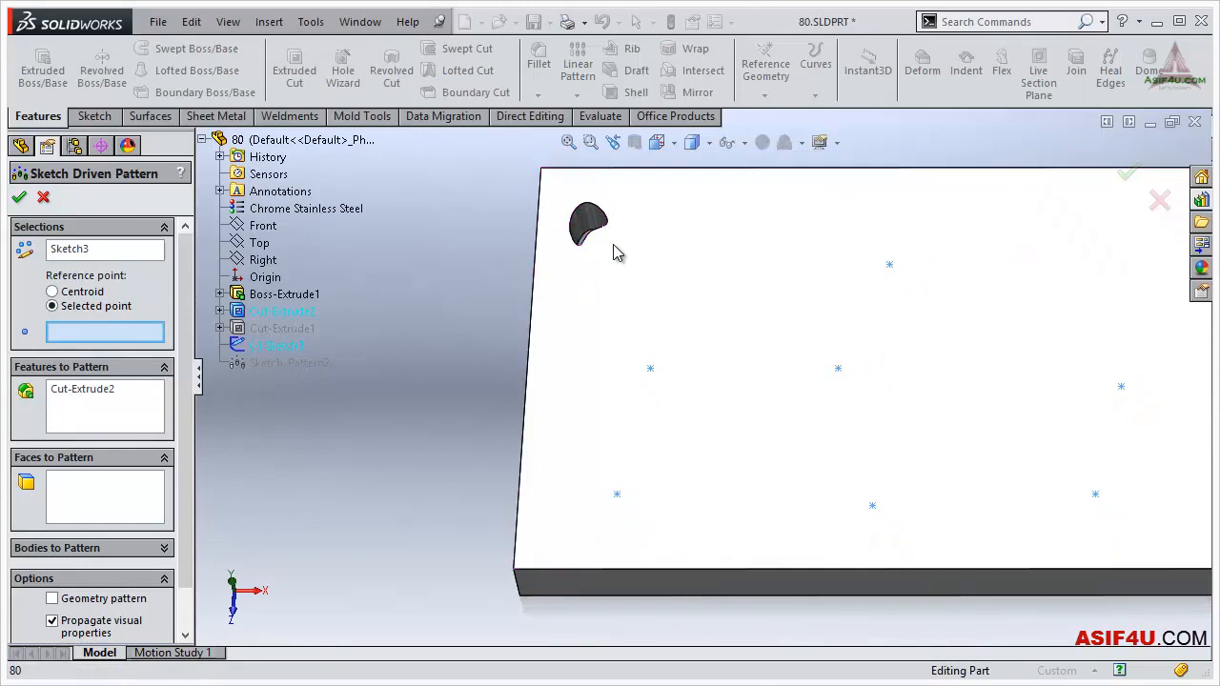
scroll(605, 269, down, 4)
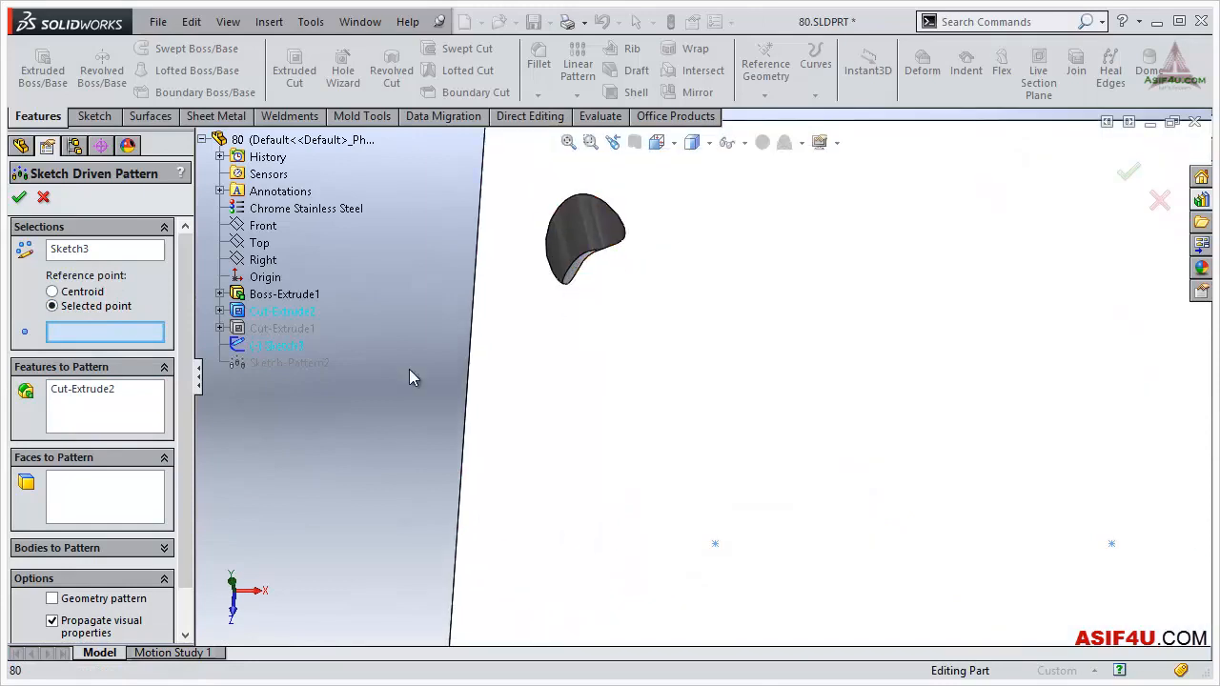
click(43, 197)
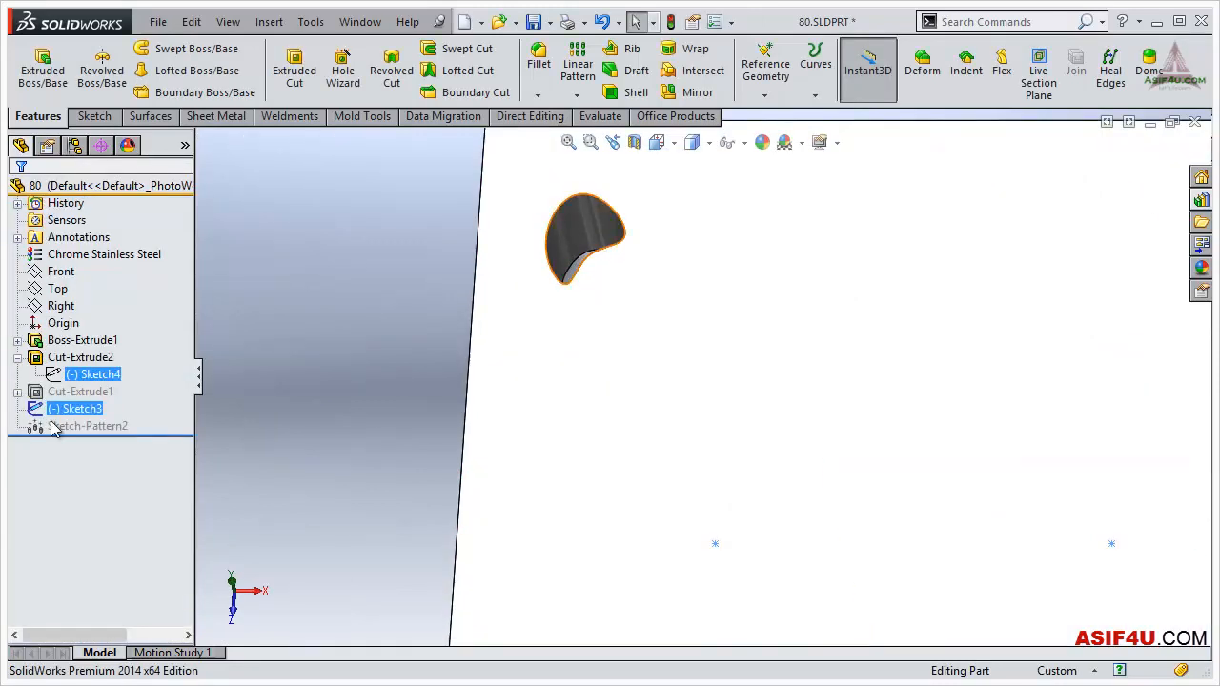
Step: Show Sketch4, the profile sketch of the irregular cutout Cut-Extrude2
ctrl+click(75, 380)
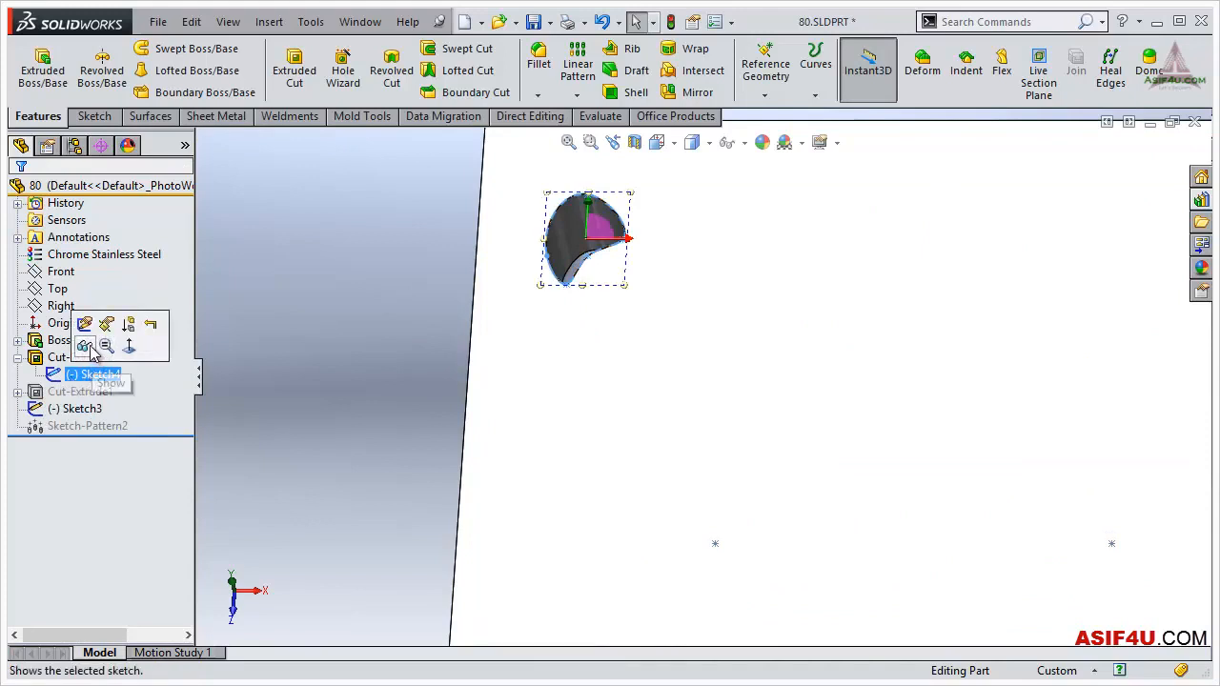
click(91, 349)
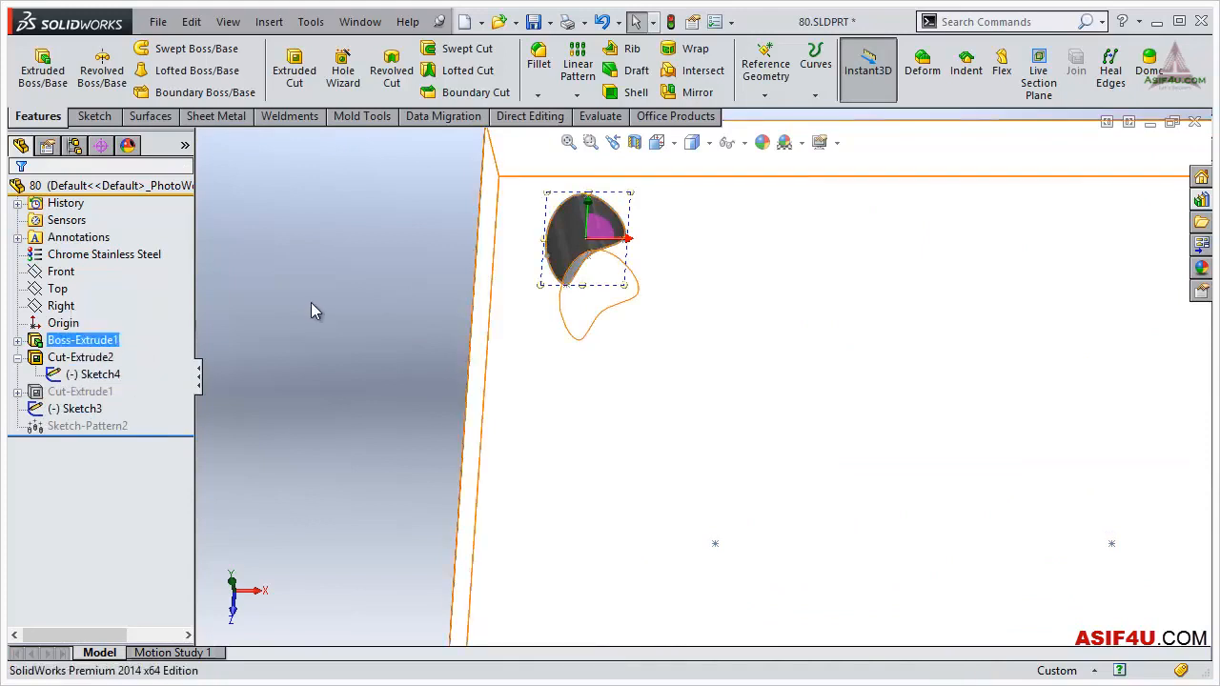
Step: Start a sketch driven pattern on Sketch3 with the irregular cutout Cut-Extrude2 as the feature to pattern
click(76, 408)
click(578, 96)
click(620, 186)
click(78, 391)
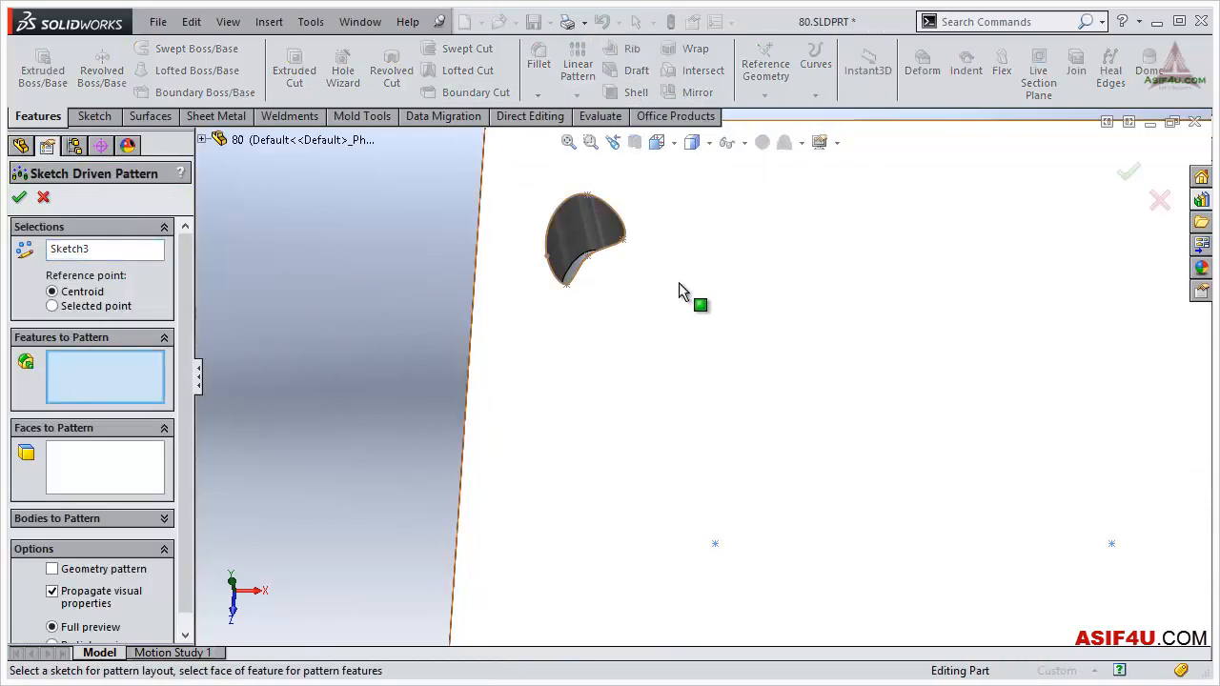
click(603, 240)
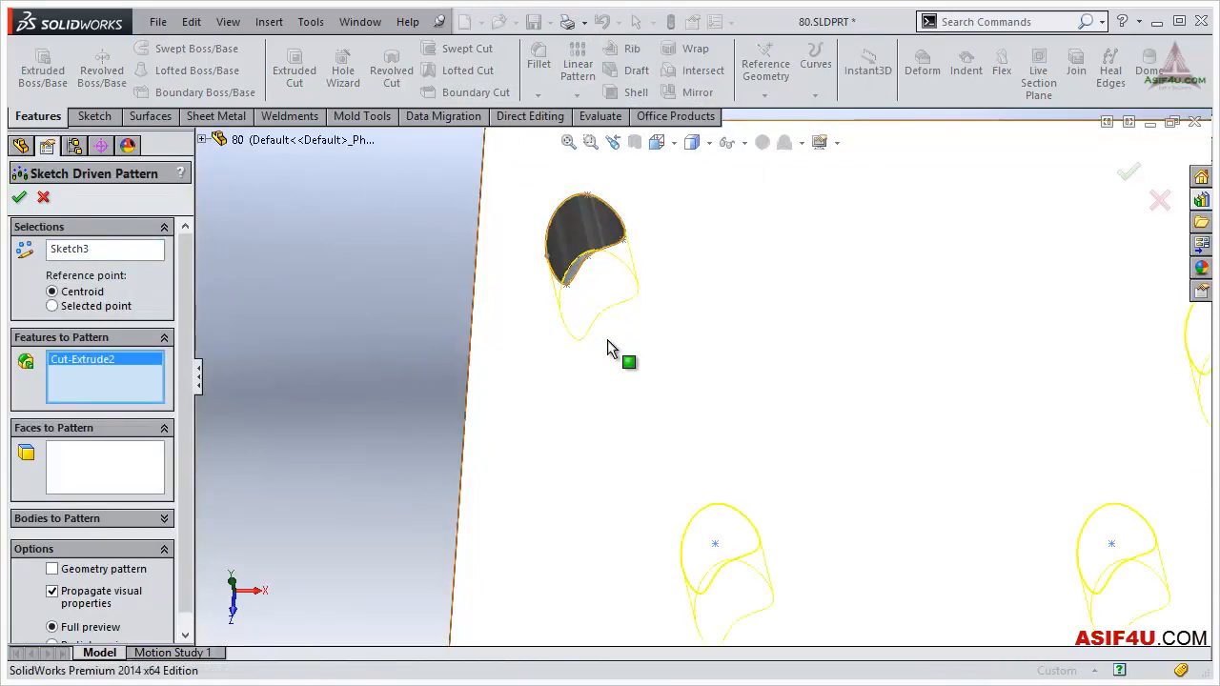
Step: Set the reference point to Selected point, trying Point3@Sketch4 on the cutout outline before choosing its uppermost vertex, Point2@Sketch4
click(53, 306)
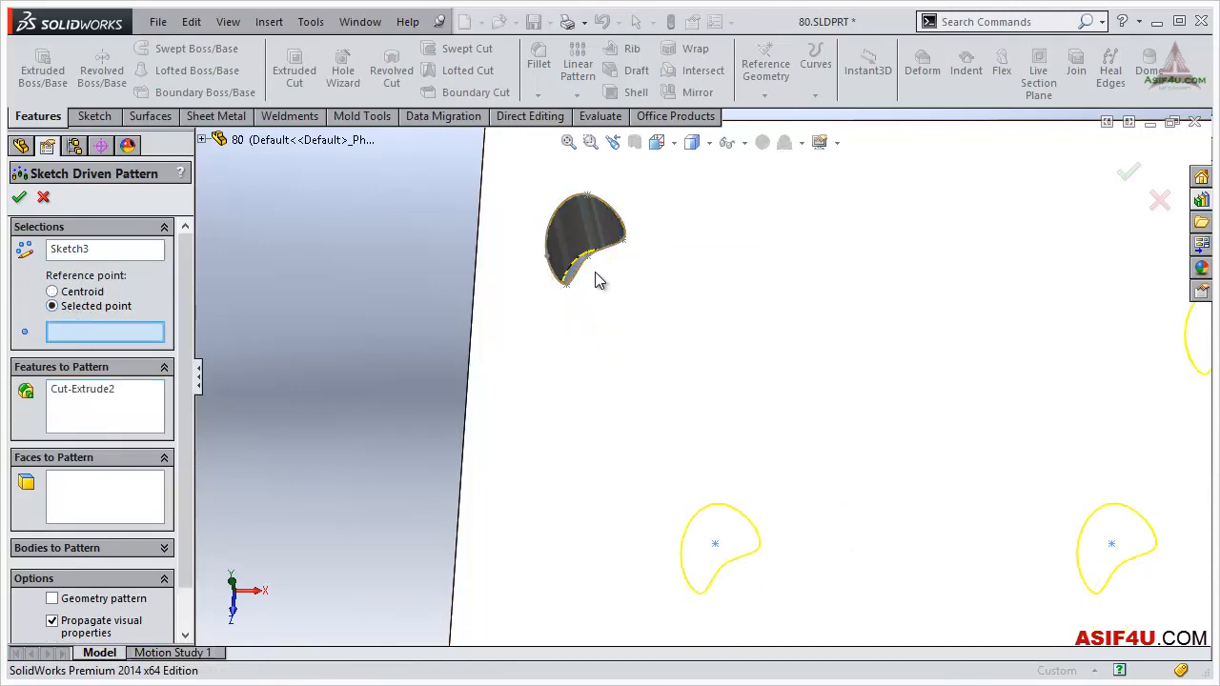
scroll(593, 286, down, 3)
scroll(588, 353, up, 5)
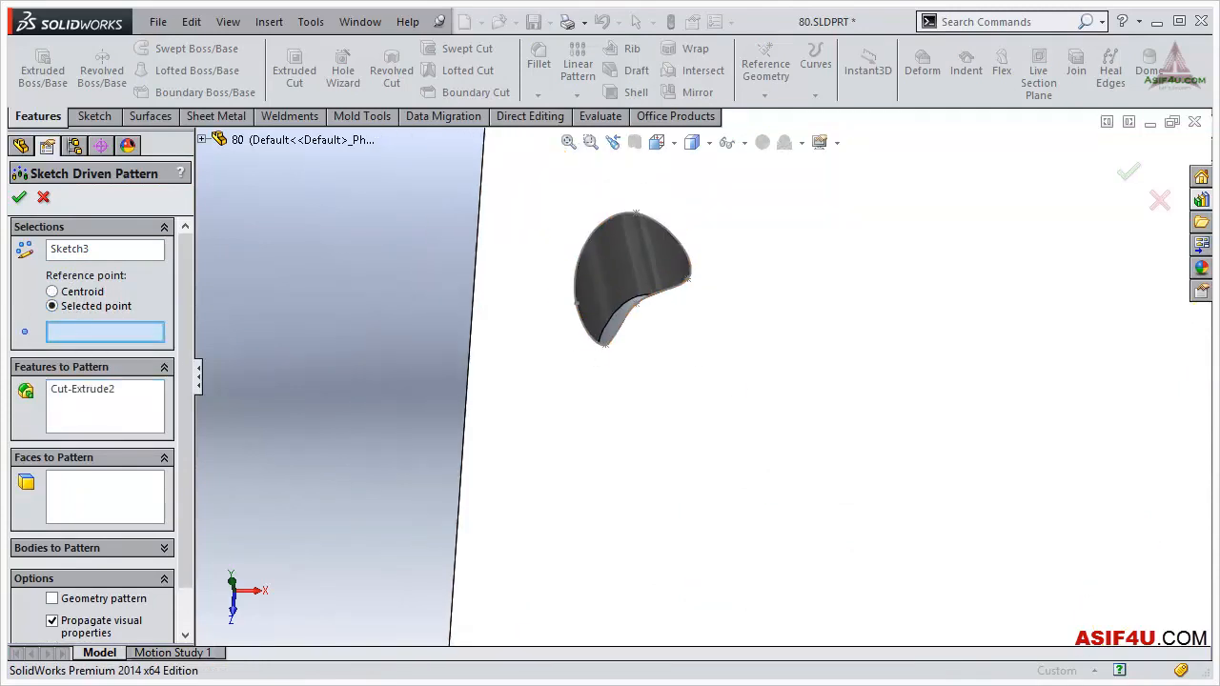
key(ctrl+5)
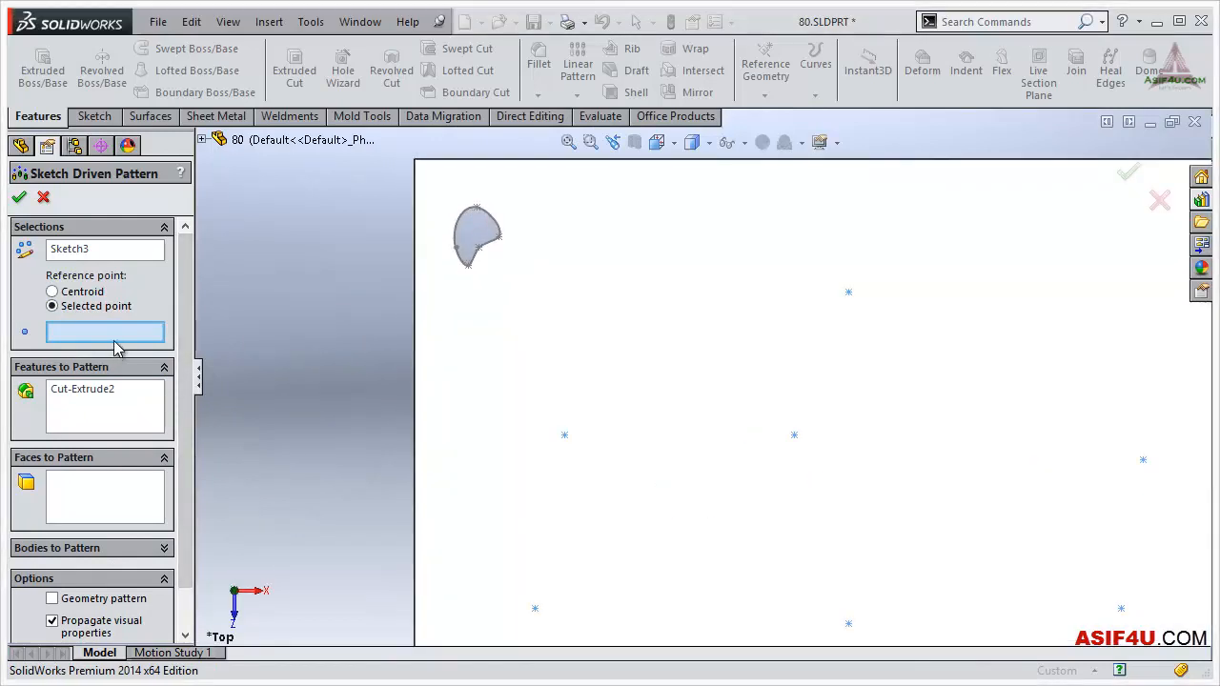
scroll(405, 248, down, 1)
click(482, 274)
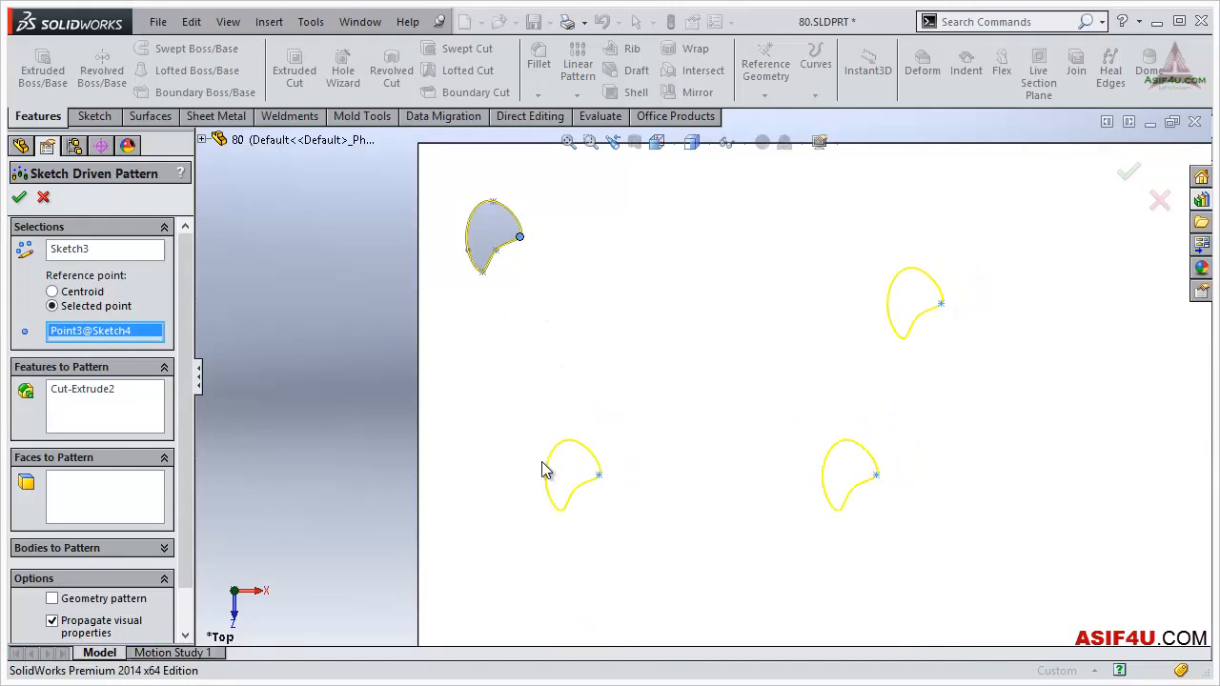
click(492, 202)
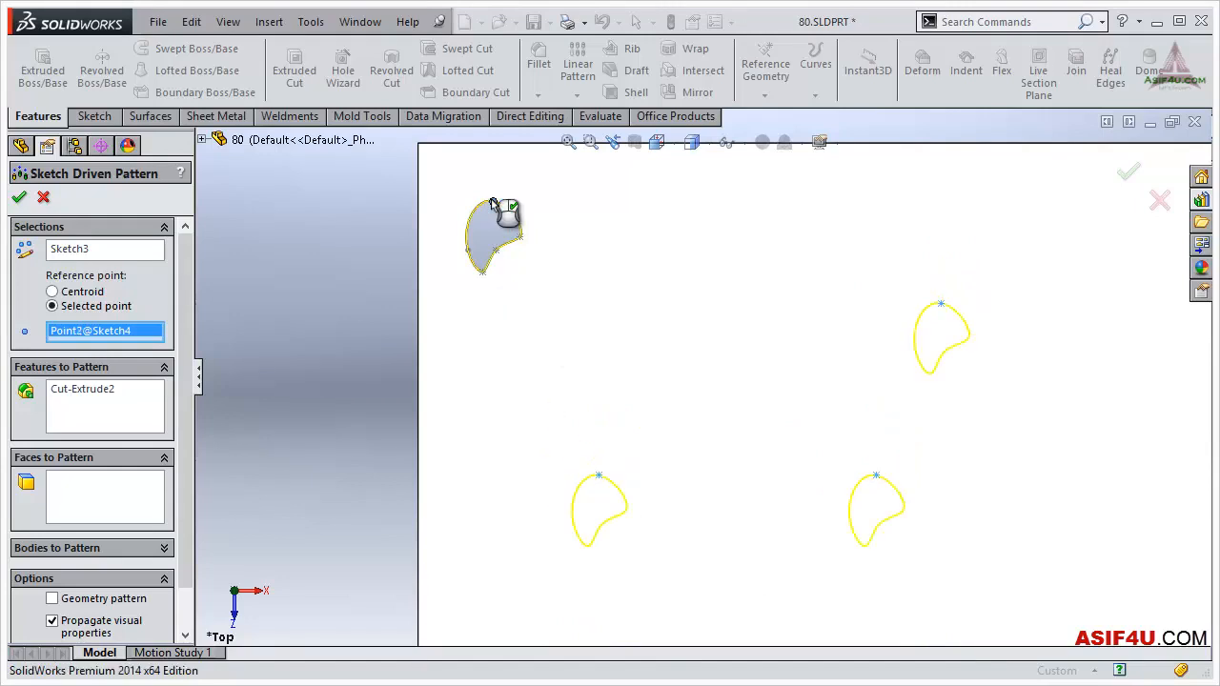
Step: Compare the Centroid preview with the selected point, return to Selected point with Point2@Sketch4, and accept the pattern
click(91, 294)
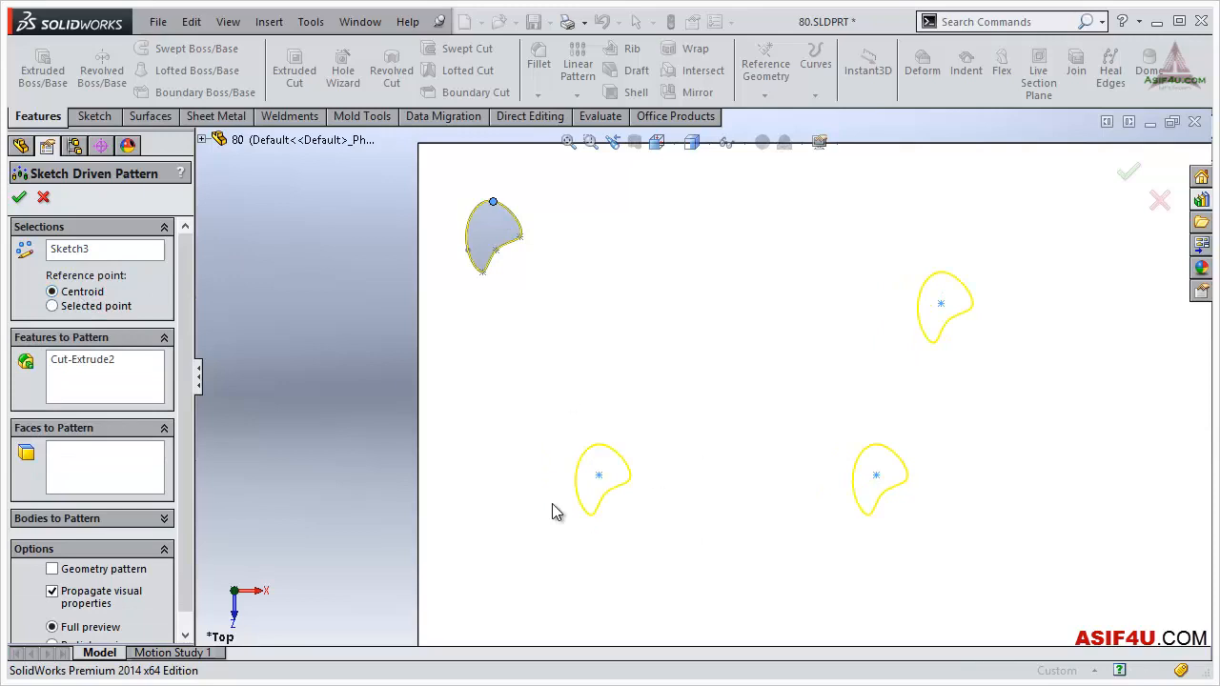
click(94, 311)
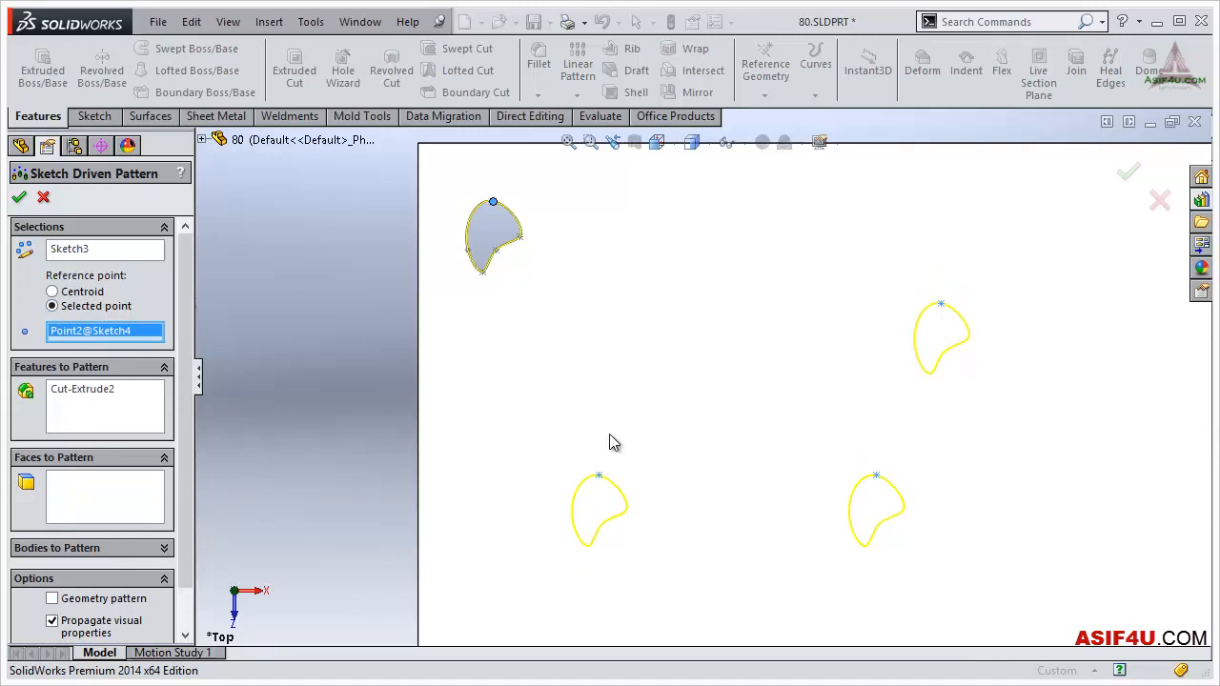
middle_drag(632, 477, 749, 362)
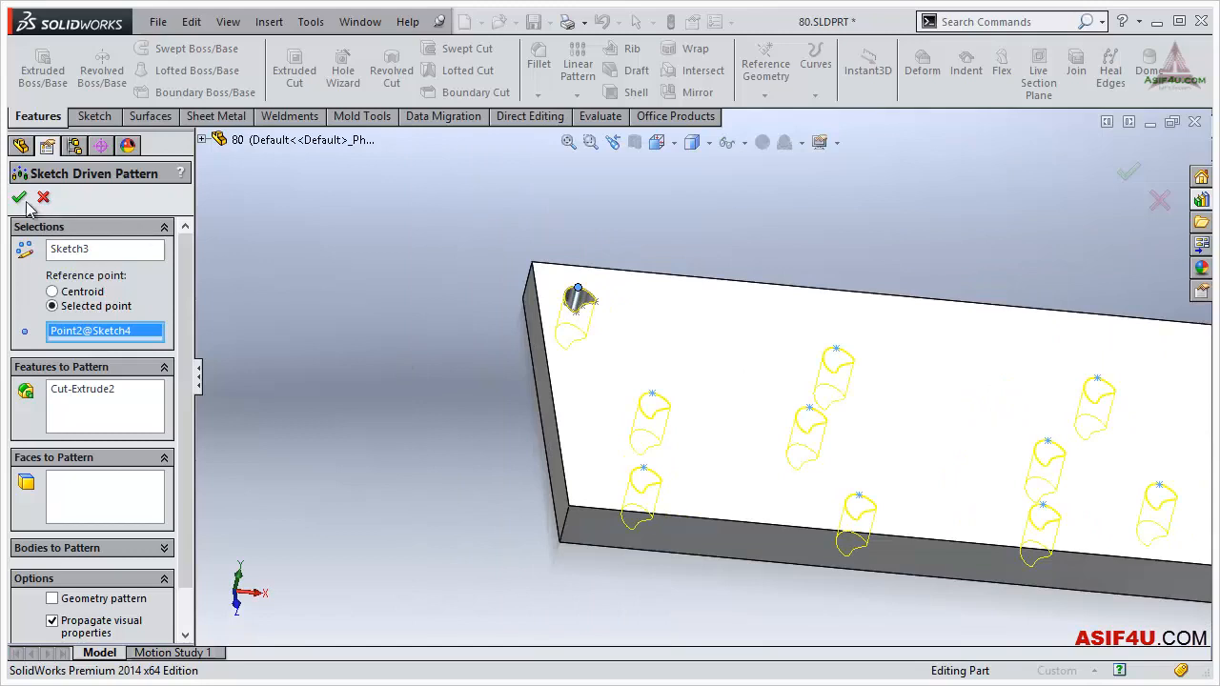
key(Return)
key(ctrl+7)
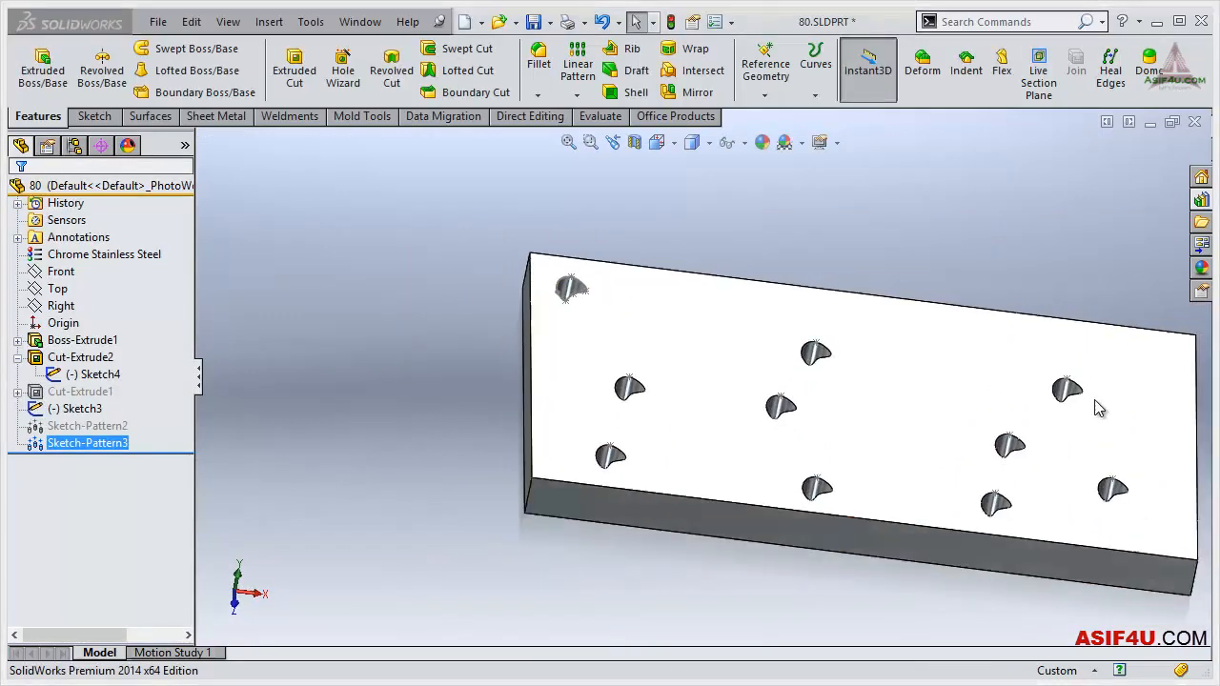